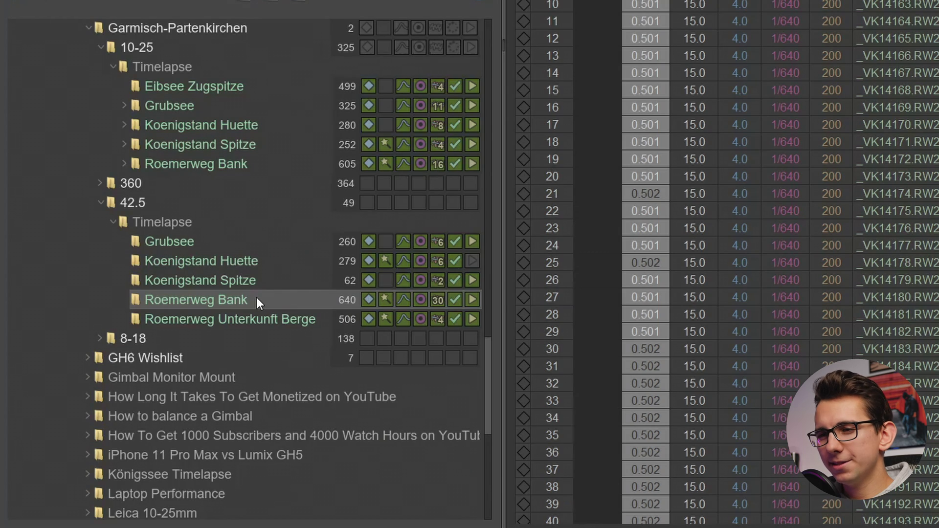
# Step: Reset the Roemerweg Bank sequence in the 42.5 Timelapse folder and initialize it again
pyautogui.rightClick(257, 298)
pyautogui.click(404, 491)
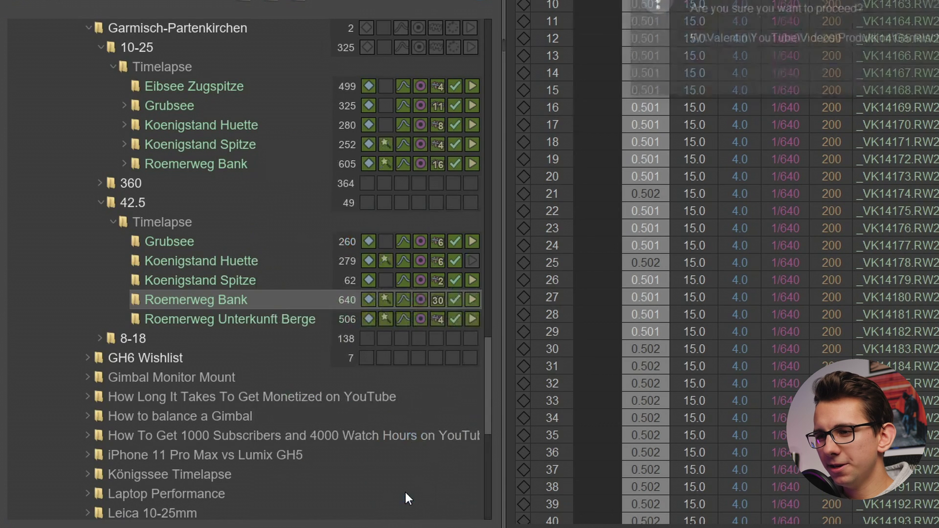
pyautogui.press('Return')
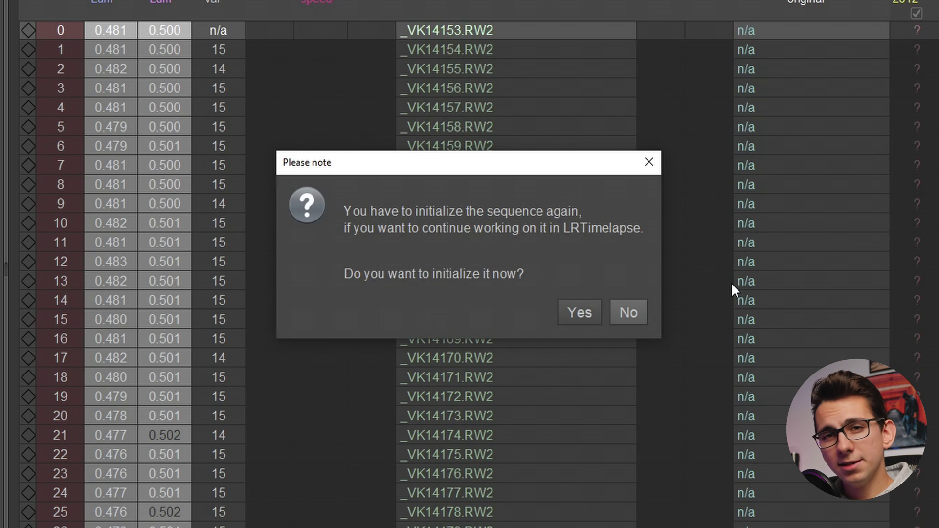
pyautogui.click(580, 313)
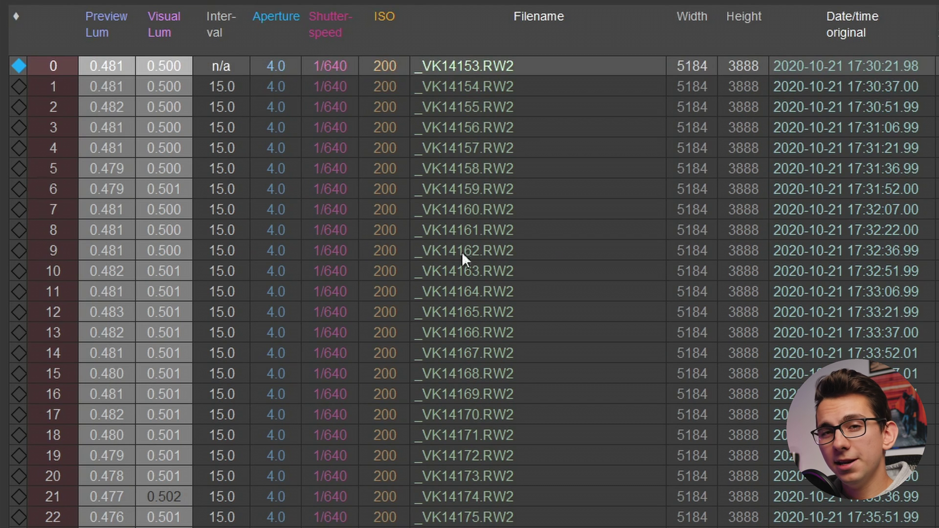
# Step: Examine how shutter speed, aperture, ISO and luminance change across the frames of the sequence
pyautogui.scroll(-1, 613, 166)
pyautogui.scroll(1, 612, 166)
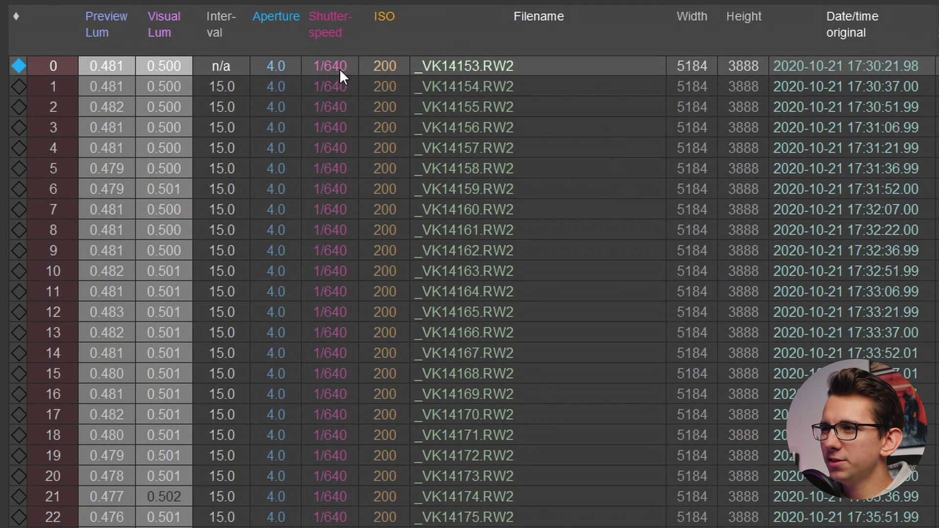
pyautogui.scroll(-20, 453, 306)
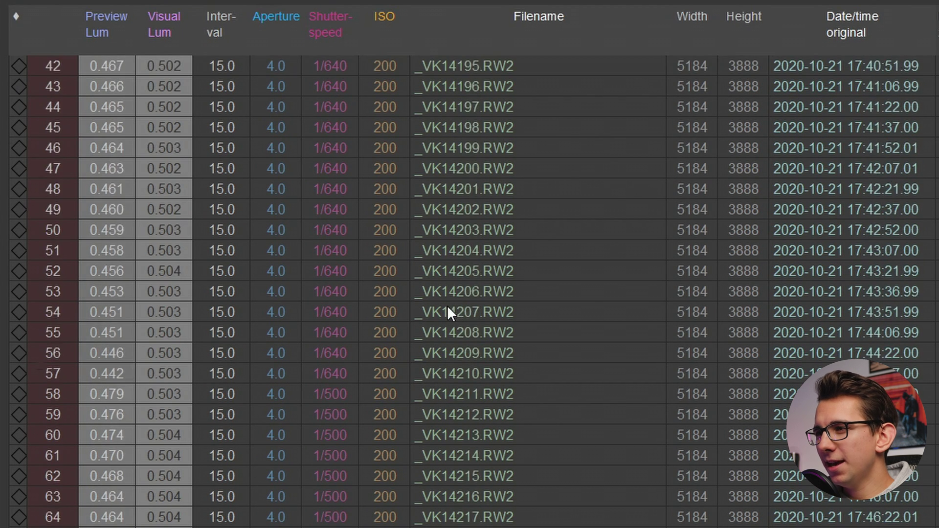
pyautogui.scroll(-5, 444, 314)
pyautogui.scroll(-20, 299, 398)
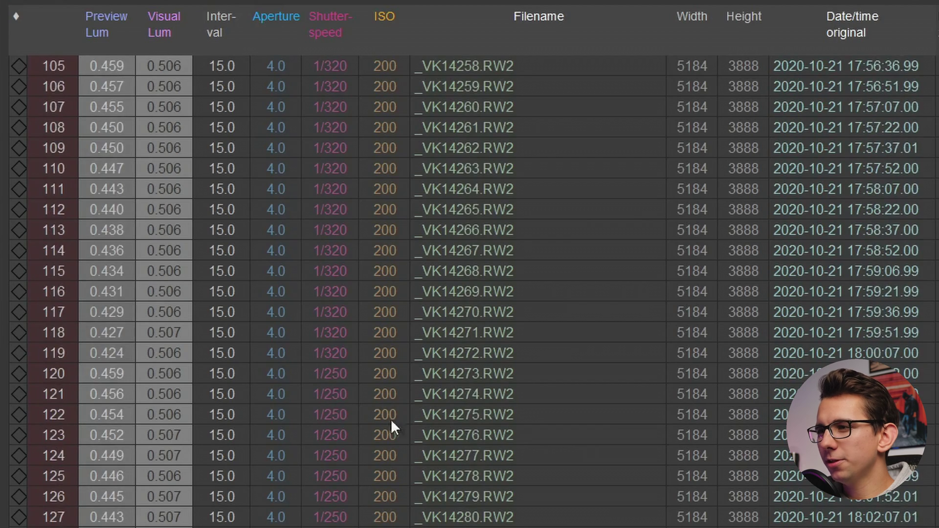
pyautogui.scroll(-20, 343, 445)
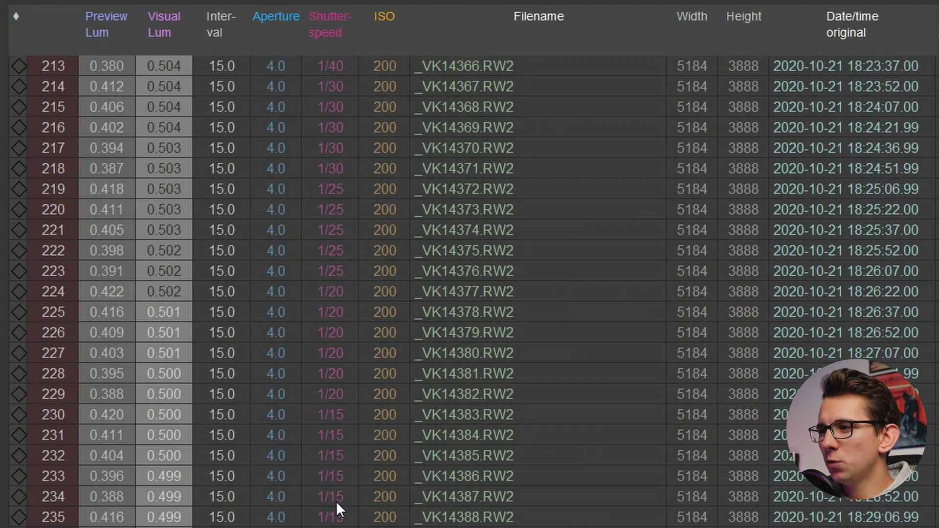
pyautogui.scroll(-12, 470, 294)
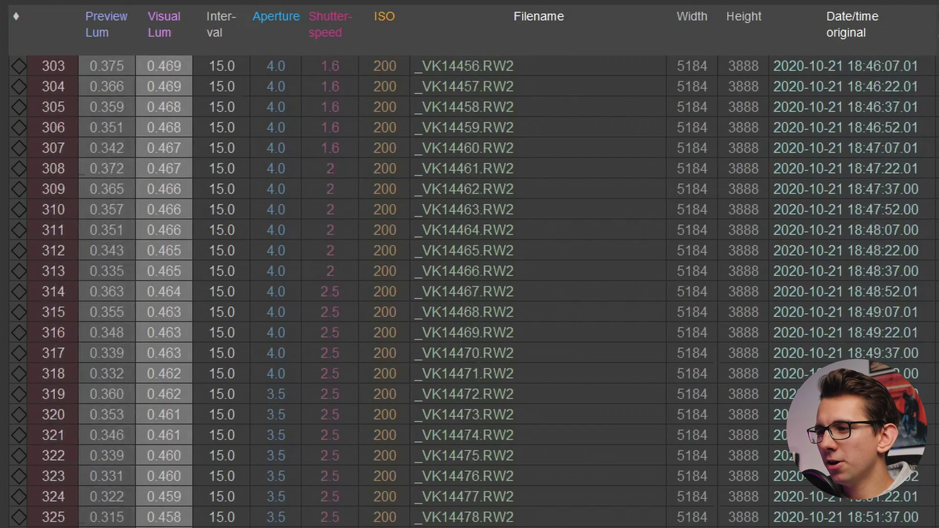
pyautogui.scroll(7, 470, 294)
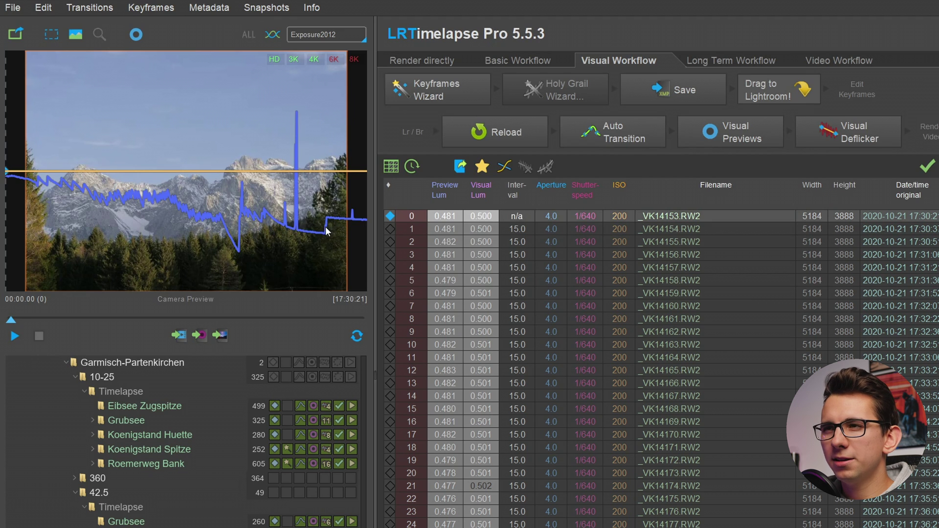
# Step: Create 12 keyframes, compensate the exposure jumps with the Holy Grail Wizard at slightly reduced stretch, and save to the metadata
pyautogui.click(462, 95)
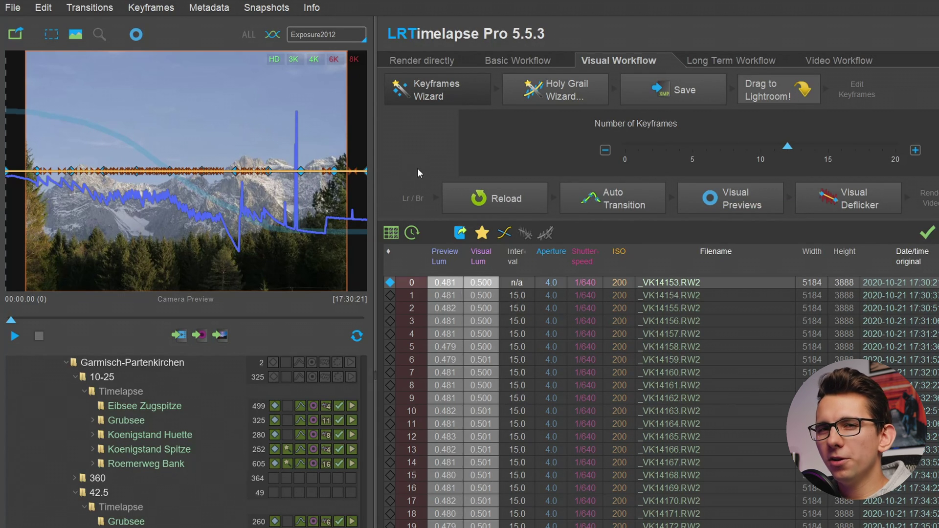
pyautogui.click(583, 102)
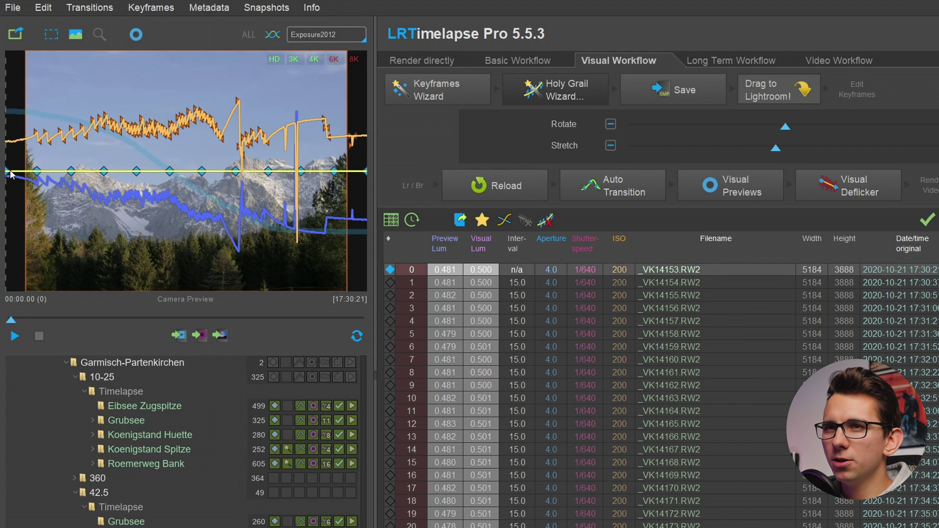
pyautogui.moveTo(787, 135); pyautogui.dragTo(782, 131)
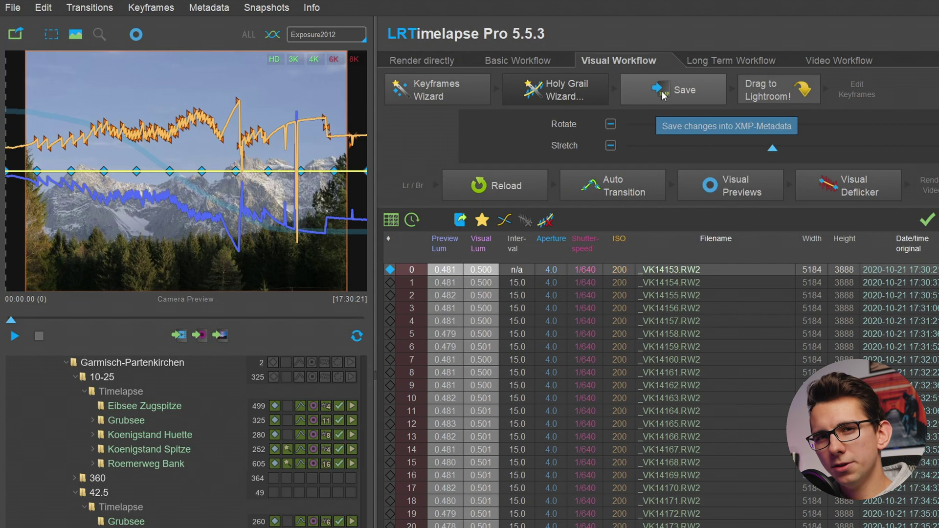
pyautogui.click(682, 91)
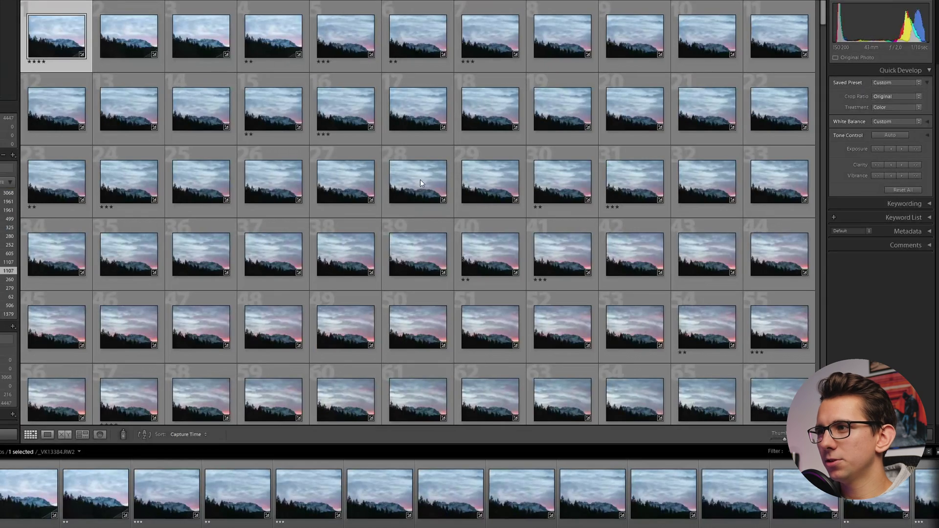
# Step: Switch to Lightroom, import the sequence's RW2 photos and filter them with the 01 LRT5 Keyframes preset
pyautogui.hotkey('ctrl', 'shift', 'i')
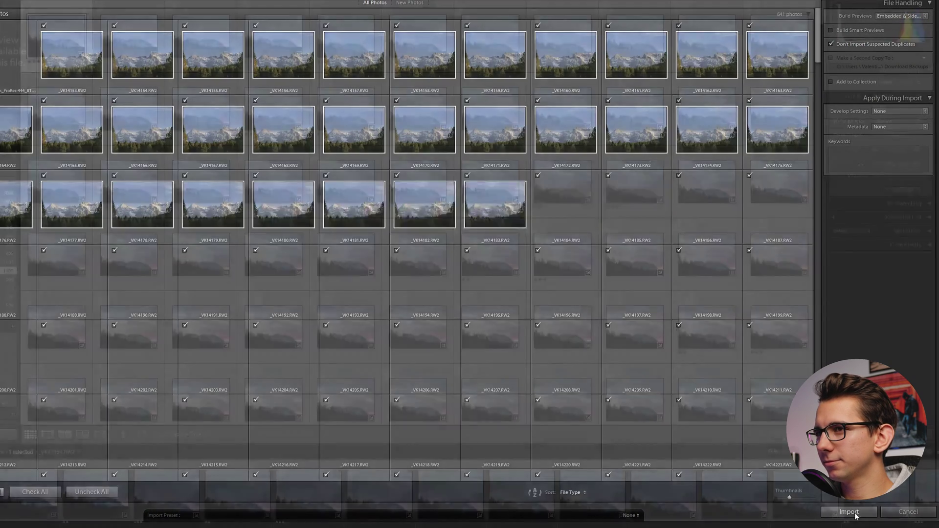
pyautogui.click(849, 513)
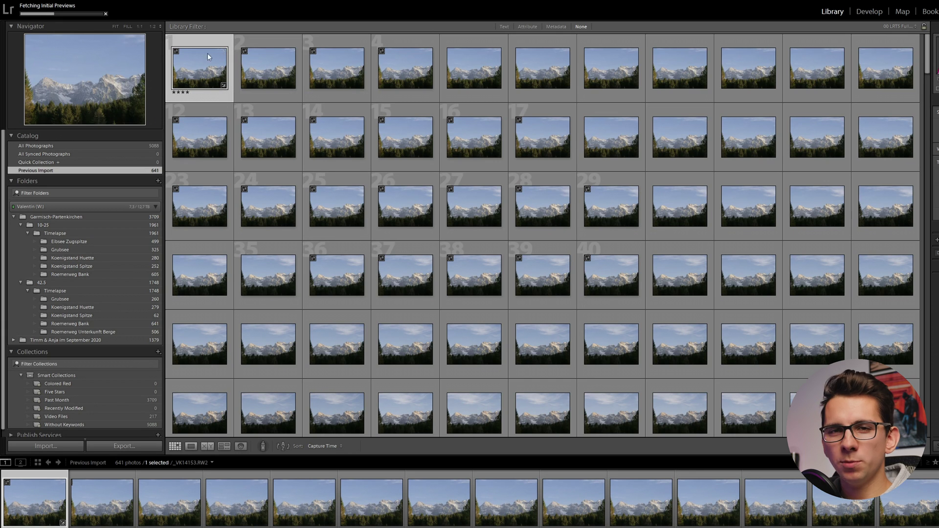
pyautogui.click(905, 26)
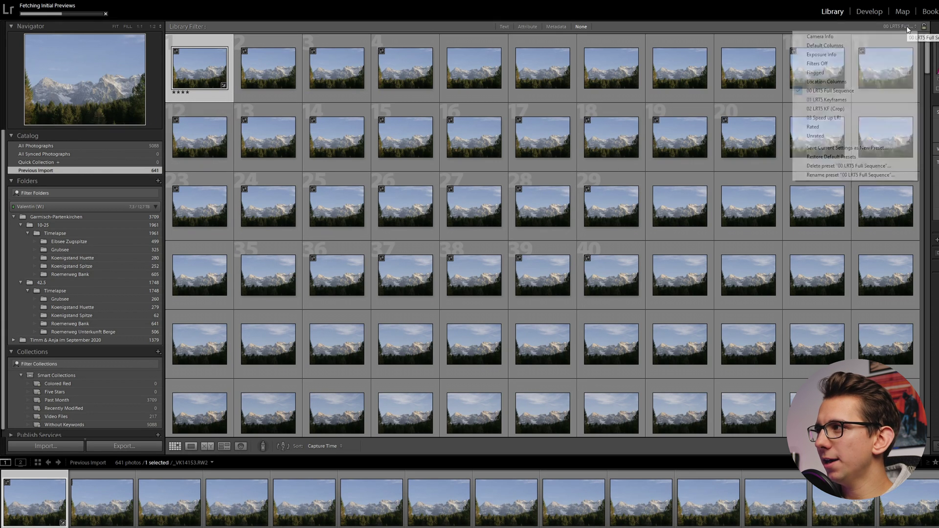
pyautogui.click(850, 100)
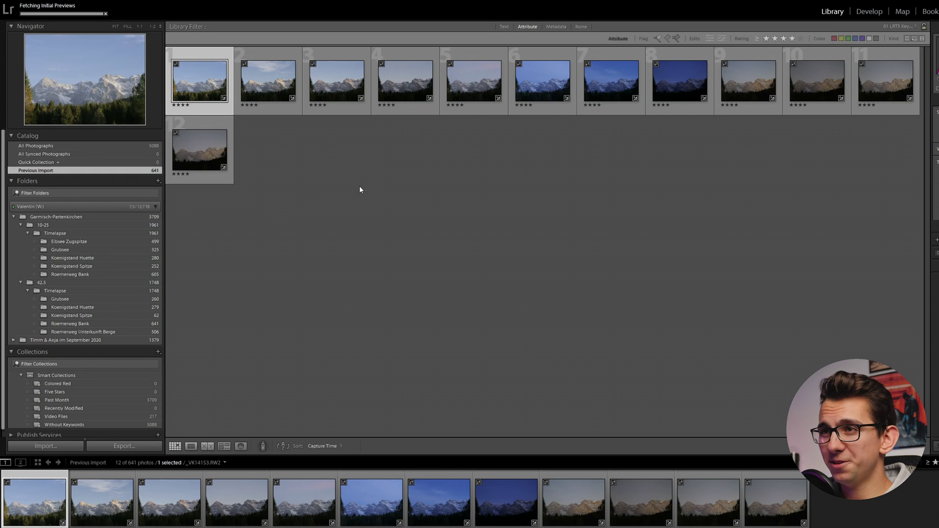
# Step: Open the first keyframe in Develop and shift its HSL hues to yellow −29, green −40 and aqua −16, with yellow saturation about +29
pyautogui.click(872, 14)
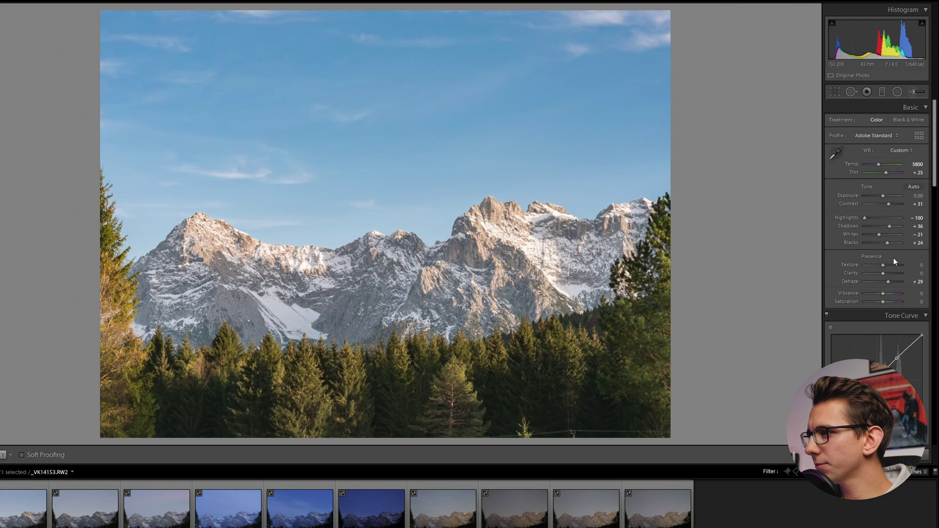
pyautogui.scroll(-6, 893, 257)
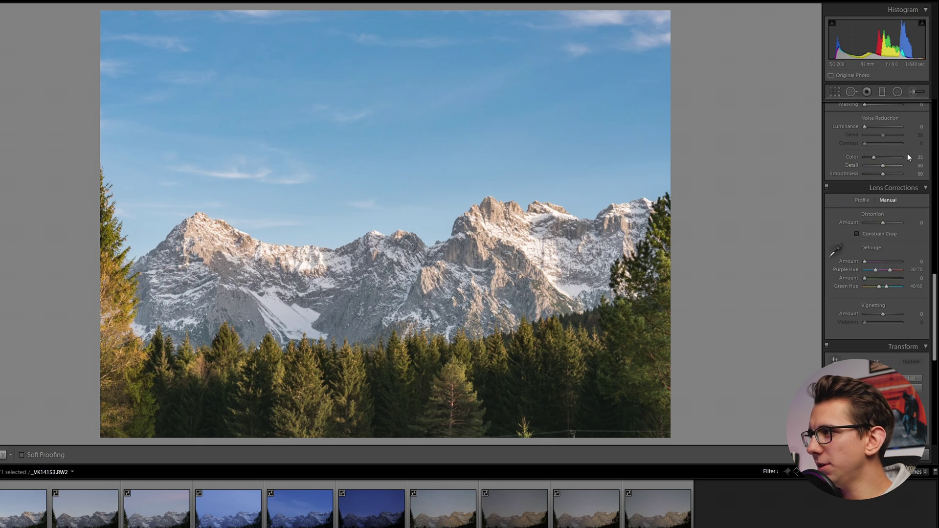
pyautogui.scroll(-5, 903, 275)
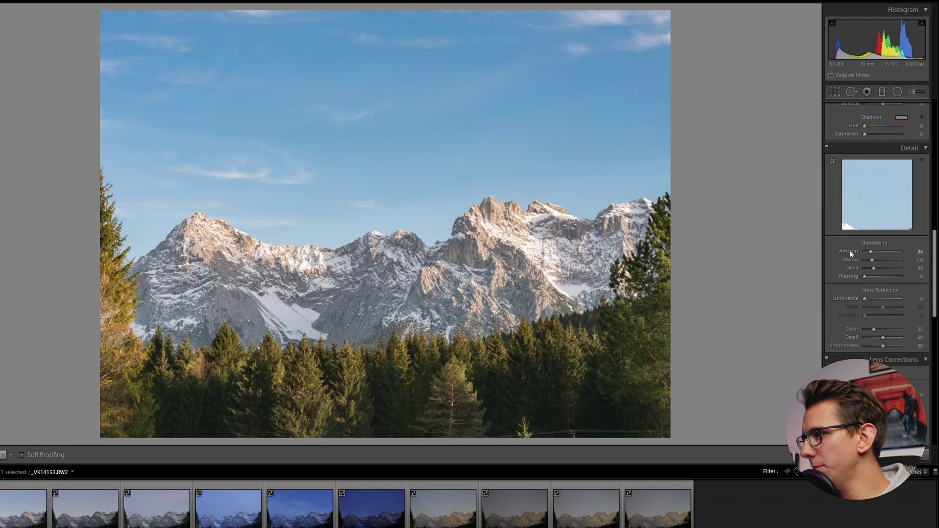
pyautogui.scroll(5, 851, 249)
pyautogui.moveTo(885, 271); pyautogui.dragTo(877, 287)
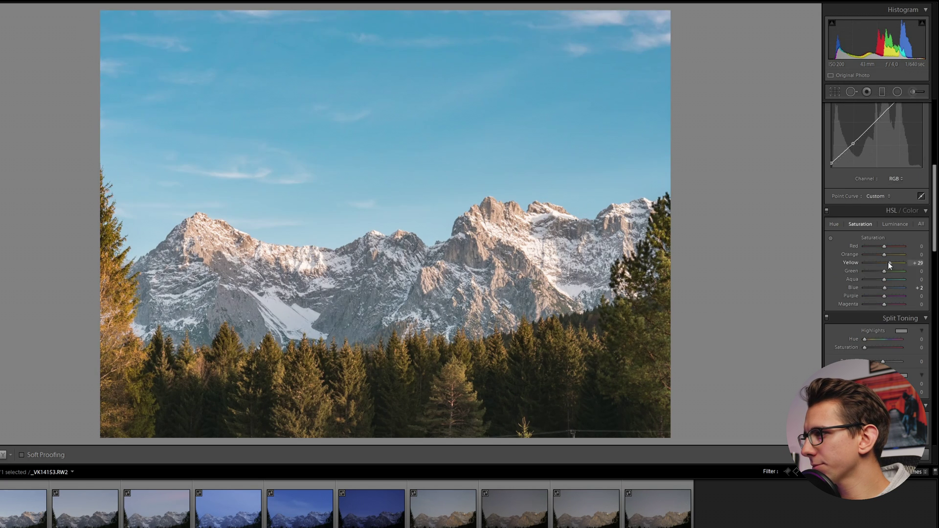
pyautogui.scroll(8, 841, 319)
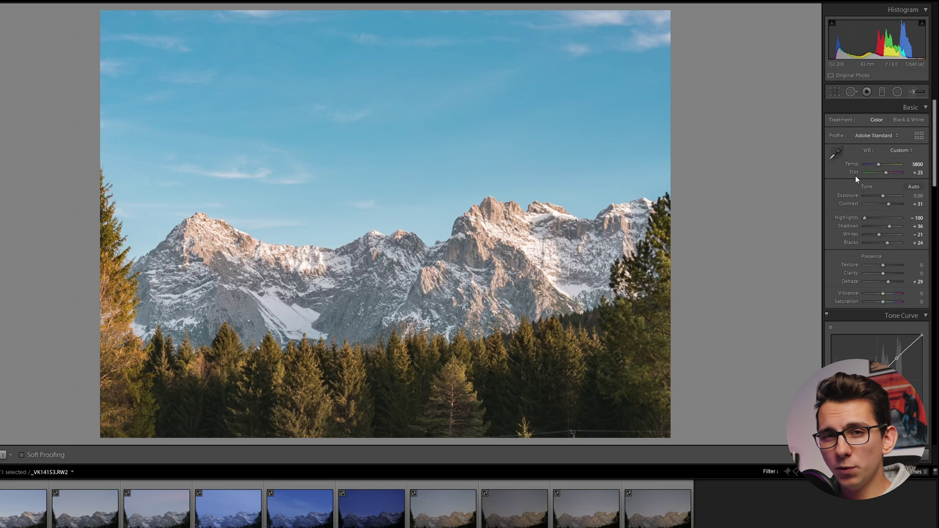
# Step: Examine the graduated filter pins on the first keyframe and close the filter tool
pyautogui.click(882, 91)
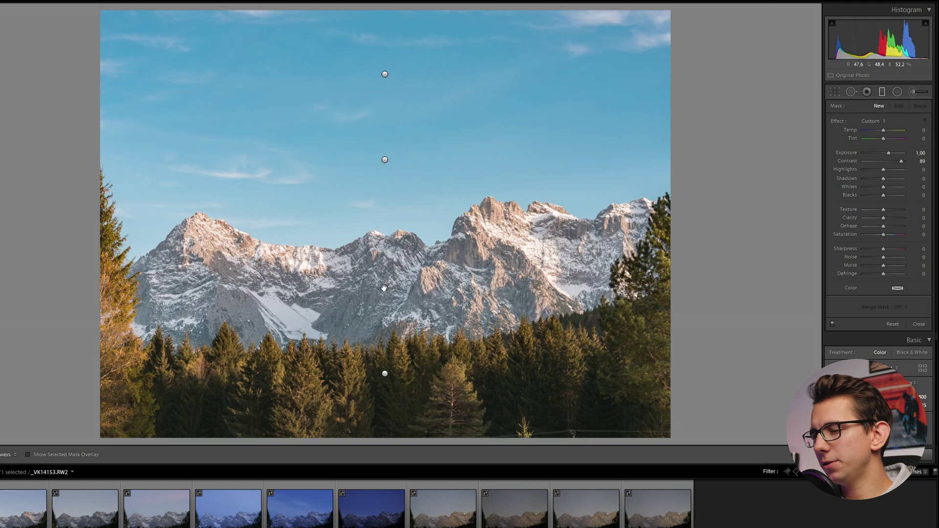
pyautogui.moveTo(384, 75)
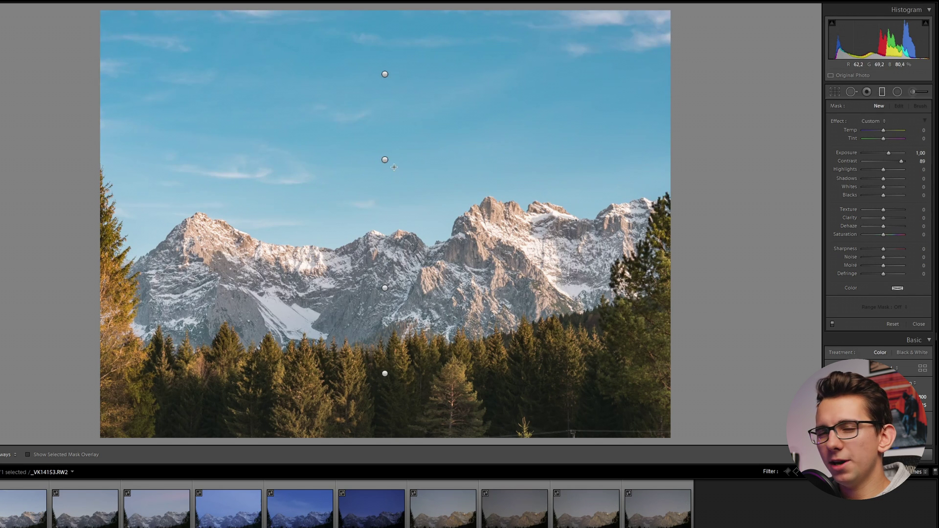
pyautogui.press('m')
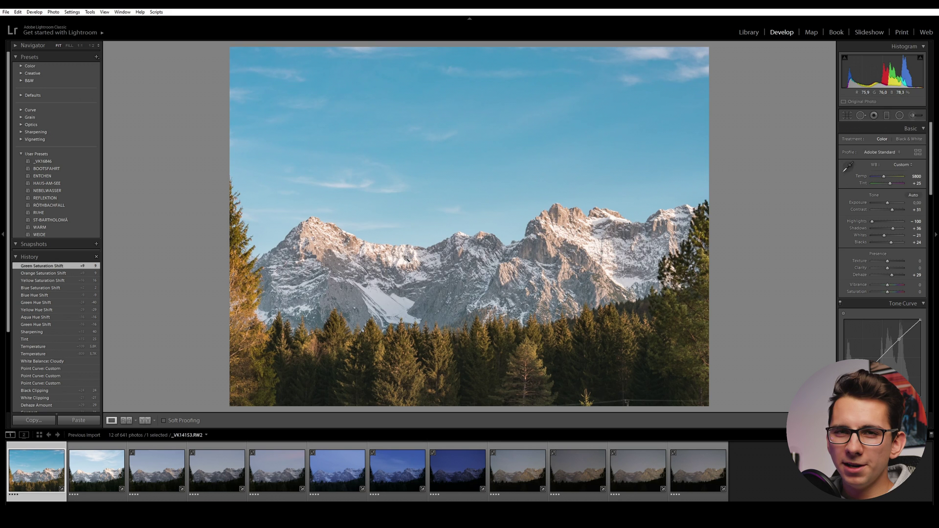
# Step: Copy the first keyframe's edits to the second keyframe with the 01 LRTimelapse Sync Keyframes script
pyautogui.keyDown('shift'); pyautogui.click(97, 470); pyautogui.keyUp('shift')
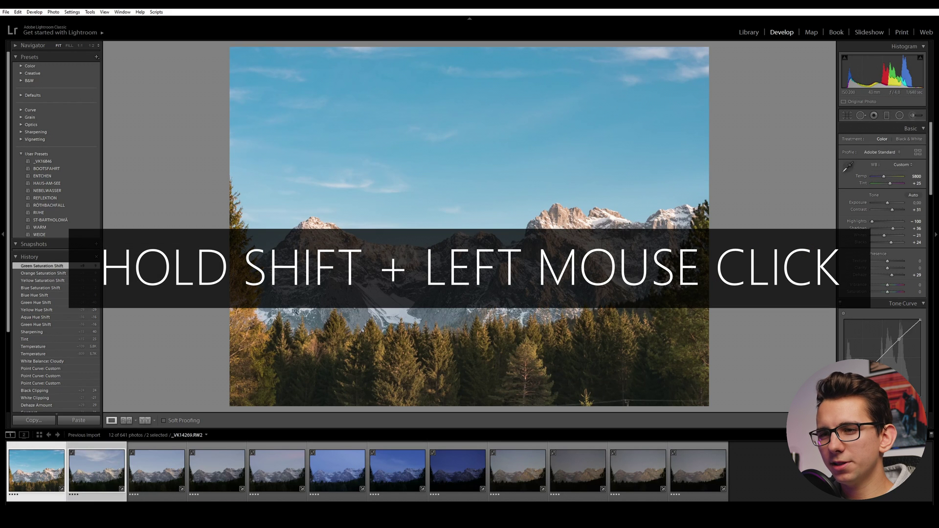
pyautogui.click(156, 12)
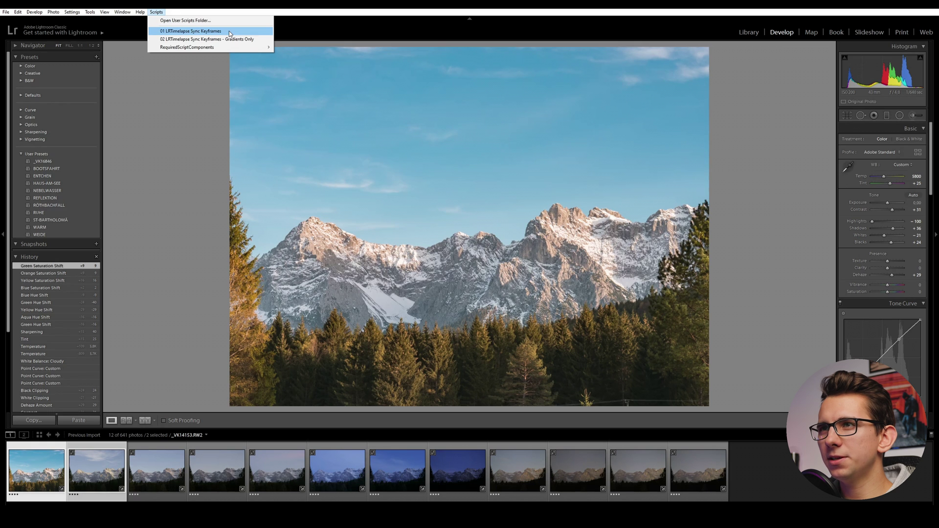
pyautogui.click(230, 32)
# Step: Fine-tune the second keyframe by setting dehaze to +18 and the blue hue to −4
pyautogui.press('Right')
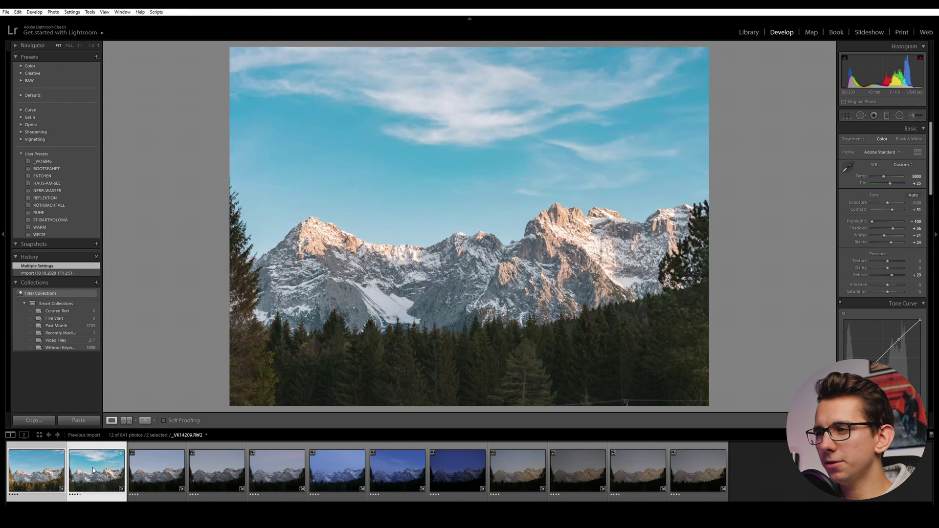
pyautogui.moveTo(918, 276); pyautogui.dragTo(853, 269)
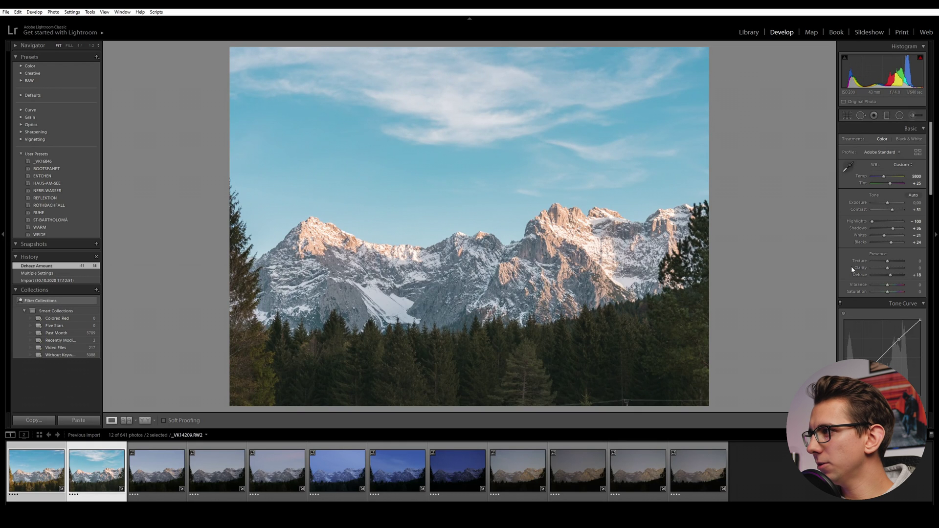
pyautogui.scroll(-5, 853, 269)
pyautogui.scroll(3, 864, 238)
pyautogui.moveTo(887, 207); pyautogui.dragTo(888, 207)
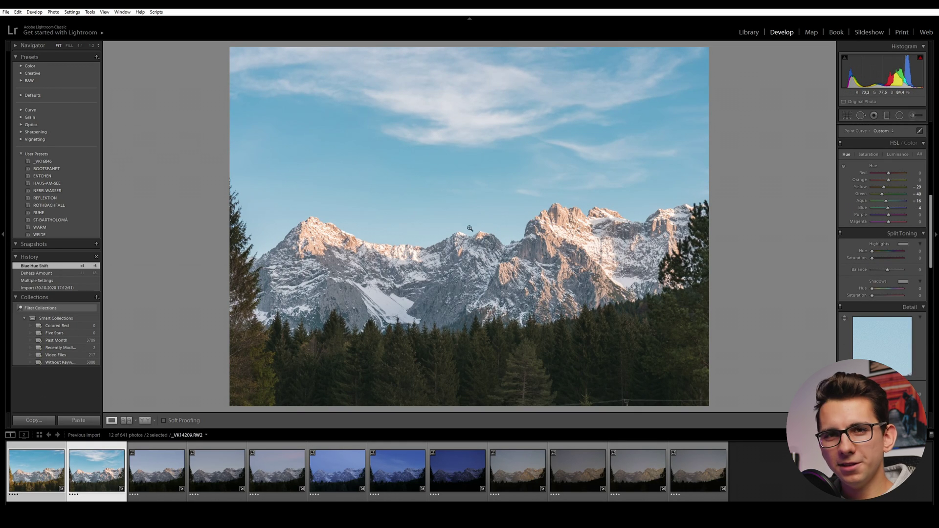
# Step: Sync the second keyframe's edits to the third keyframe with the LRTimelapse script and bring up the third's basic adjustments
pyautogui.keyDown('shift'); pyautogui.click(157, 469); pyautogui.keyUp('shift')
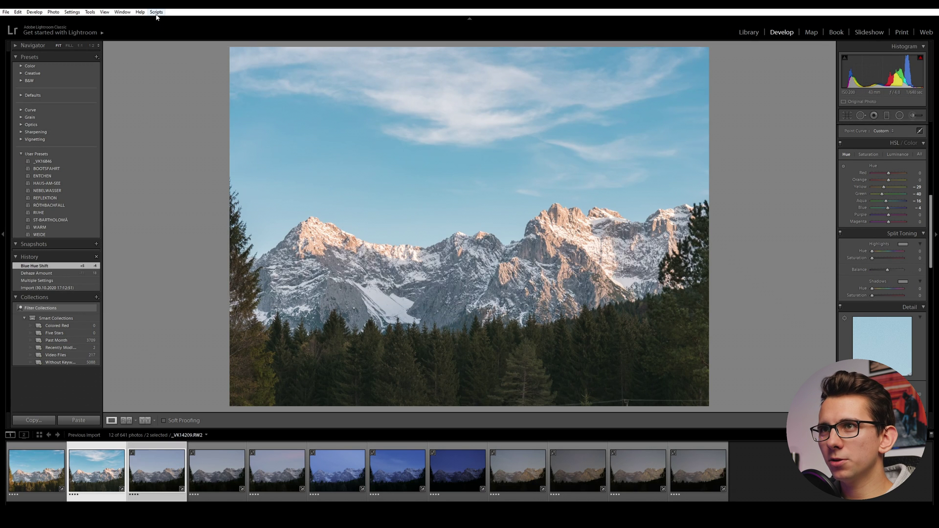
pyautogui.click(156, 11)
pyautogui.click(225, 33)
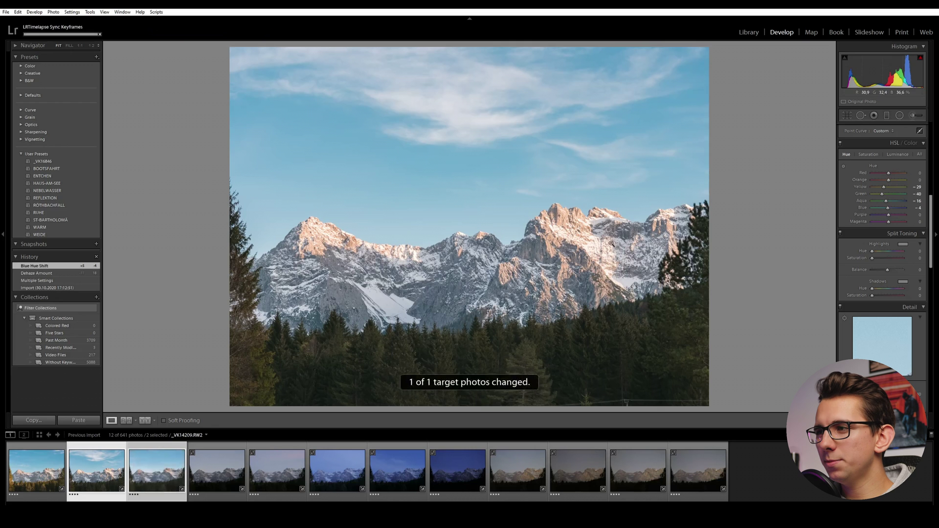
pyautogui.click(158, 474)
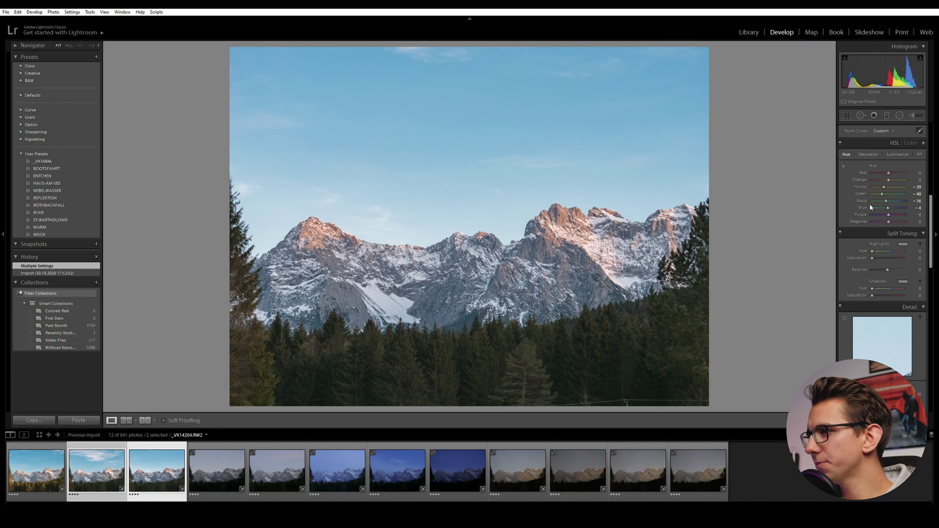
pyautogui.scroll(7, 871, 208)
# Step: Sync the edits successively through the eighth keyframe, setting dehaze to +24 on the fifth and exposure +0.20 with dehaze +11 on the seventh
pyautogui.click(217, 469)
pyautogui.click(277, 470)
pyautogui.keyDown('shift'); pyautogui.click(337, 470); pyautogui.keyUp('shift')
pyautogui.click(156, 11)
pyautogui.click(184, 31)
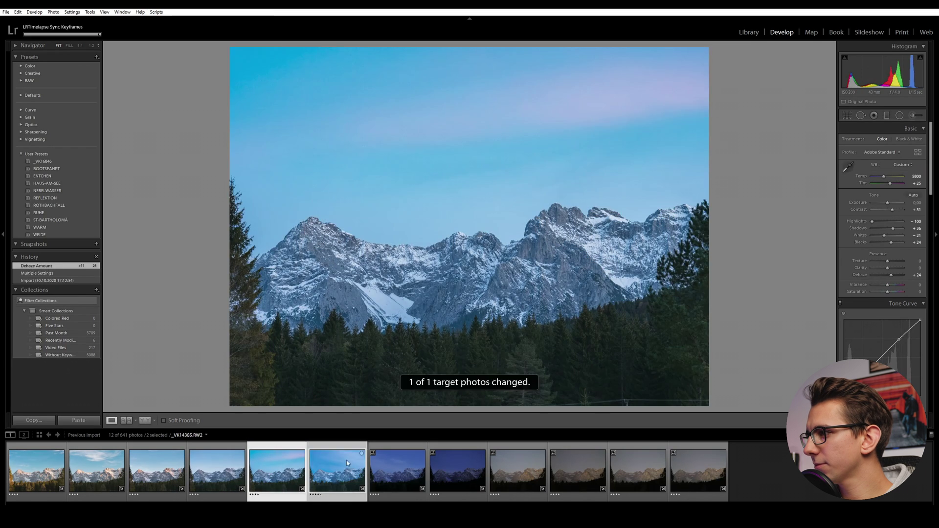
pyautogui.click(398, 470)
pyautogui.keyDown('shift'); pyautogui.click(458, 469); pyautogui.keyUp('shift')
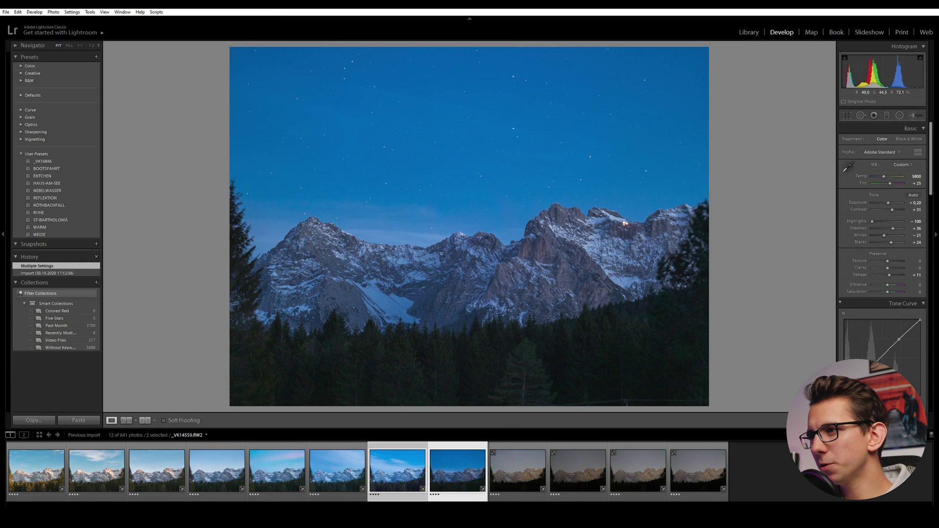
# Step: Brighten the eighth keyframe with exposure +0.70, and set its shadows to +13 and whites to −33
pyautogui.rightClick(915, 202)
pyautogui.press('Escape')
pyautogui.moveTo(915, 202); pyautogui.dragTo(909, 228)
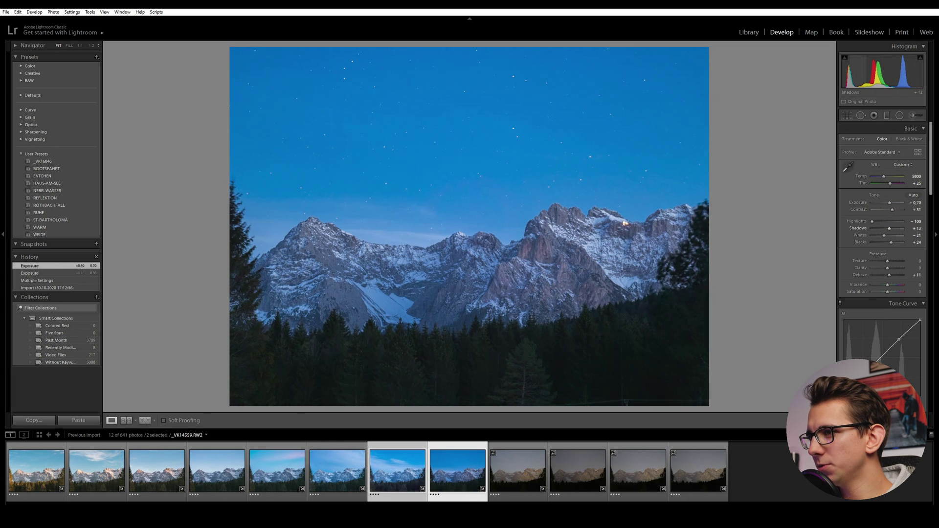
# Step: Sync the eighth keyframe's edits to the ninth with the LRTimelapse Sync Keyframes script and bring up the ninth keyframe
pyautogui.keyDown('shift'); pyautogui.click(507, 478); pyautogui.keyUp('shift')
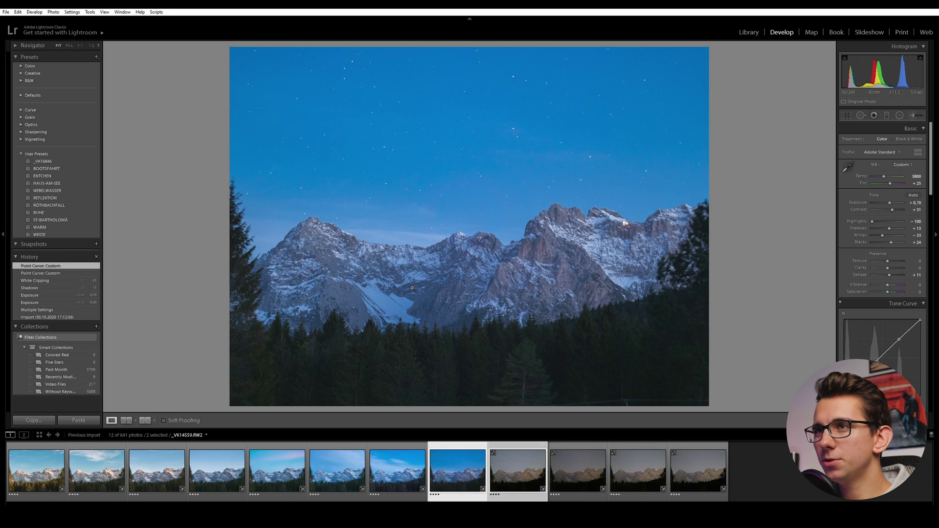
pyautogui.hotkey('alt', 's')
pyautogui.press('Down')
pyautogui.press('Return')
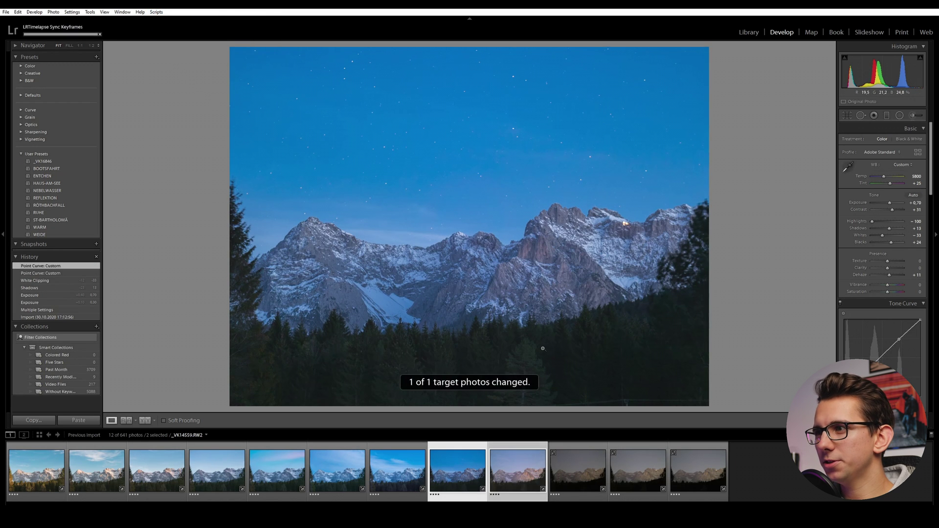
pyautogui.click(516, 479)
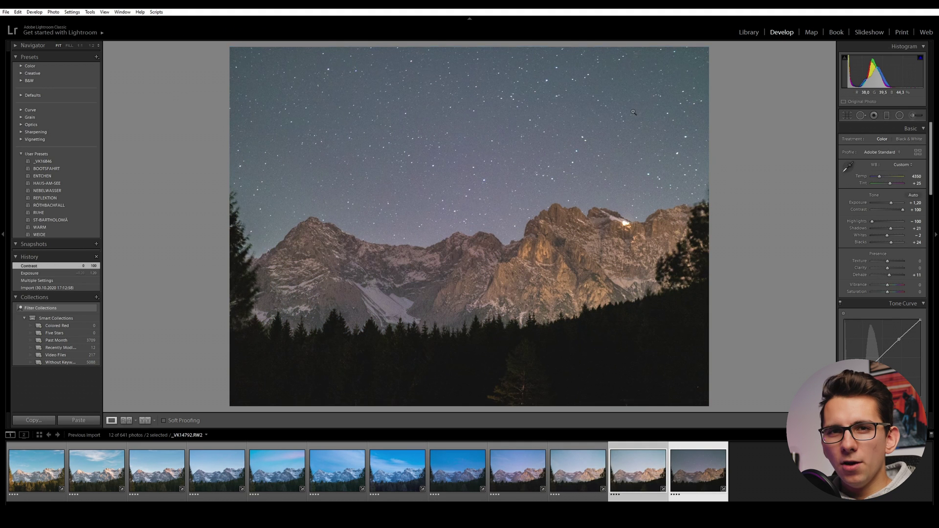
# Step: Select all keyframes in the Library and save their metadata to files
pyautogui.click(762, 37)
pyautogui.hotkey('ctrl', 'a')
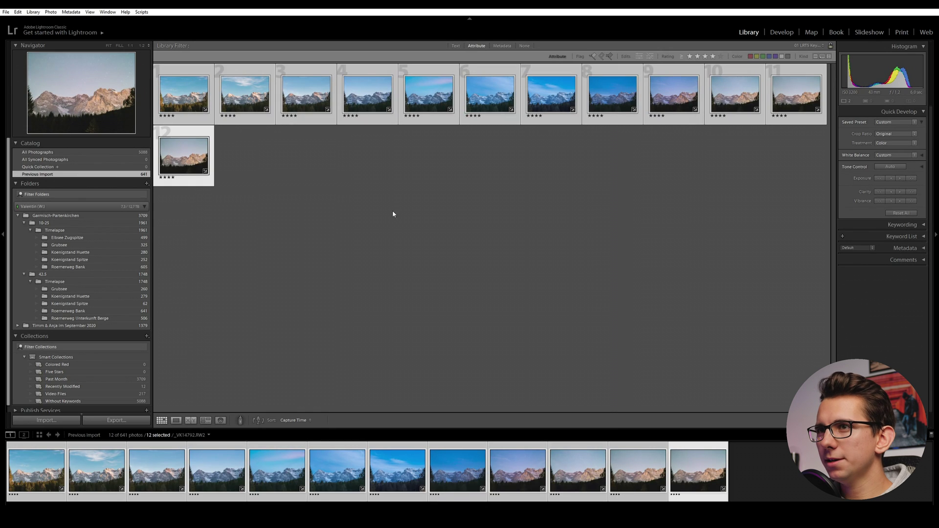
pyautogui.click(71, 12)
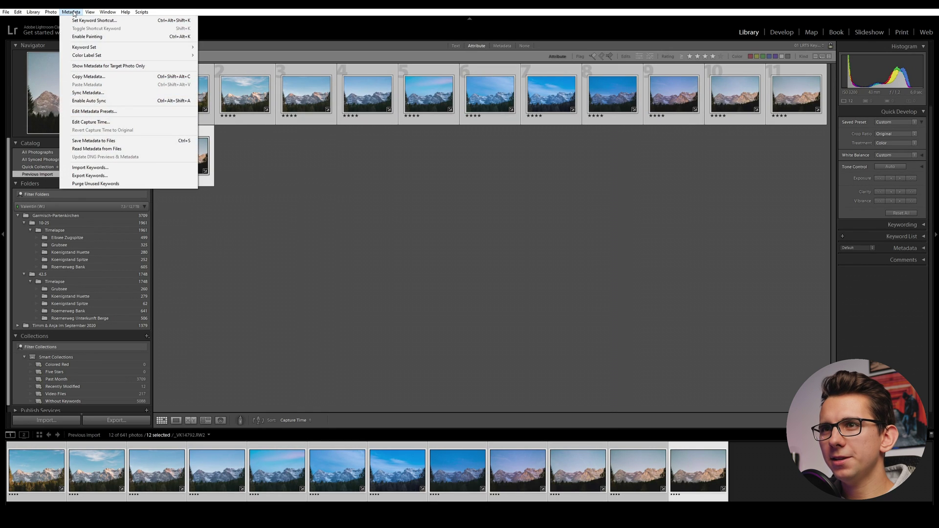
pyautogui.click(128, 141)
# Step: Switch to LRTimelapse, reload the Roemerweg Bank sequence's metadata and create the auto transition between its keyframes
pyautogui.hotkey('alt', 'Tab')
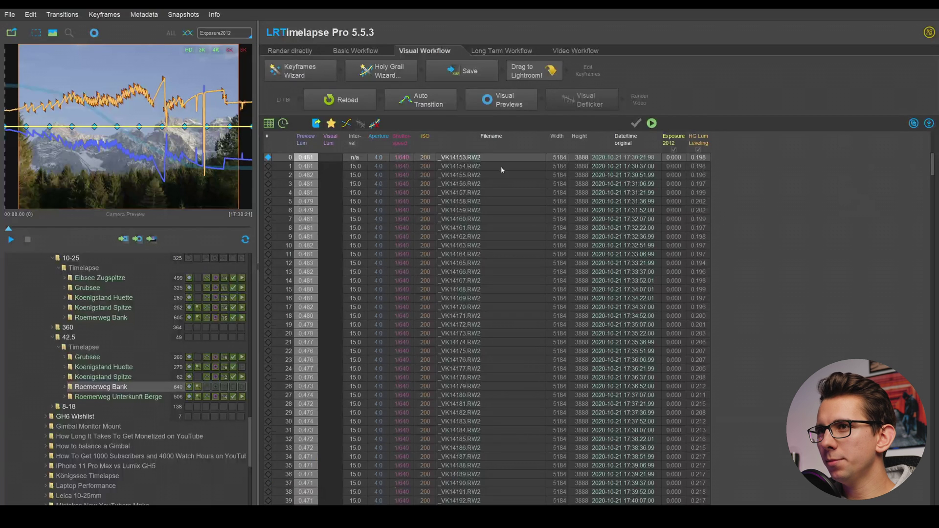
pyautogui.click(335, 101)
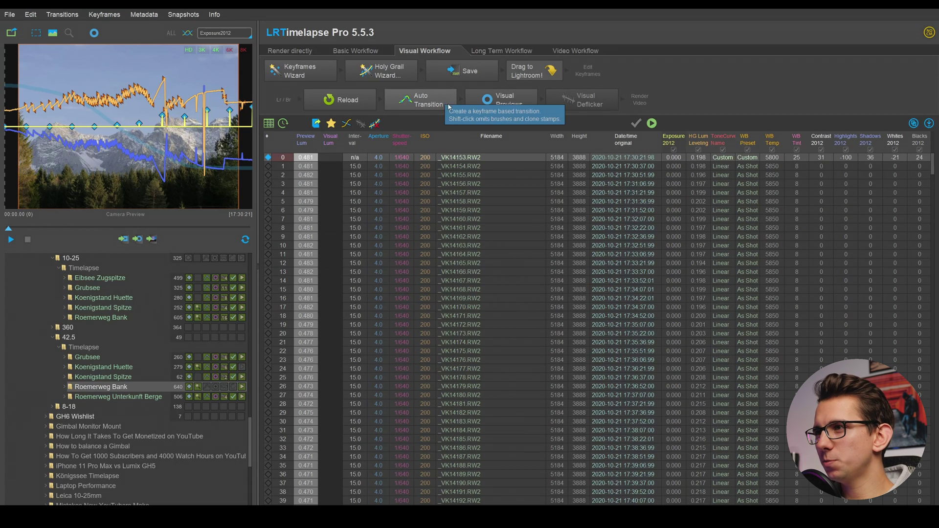
pyautogui.click(432, 103)
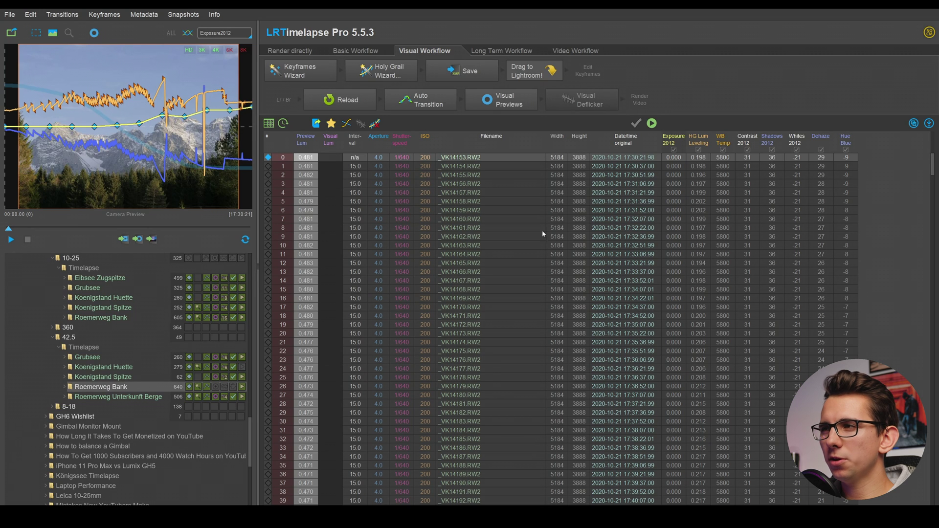
# Step: Generate the visual previews for the sequence and play it back
pyautogui.click(504, 100)
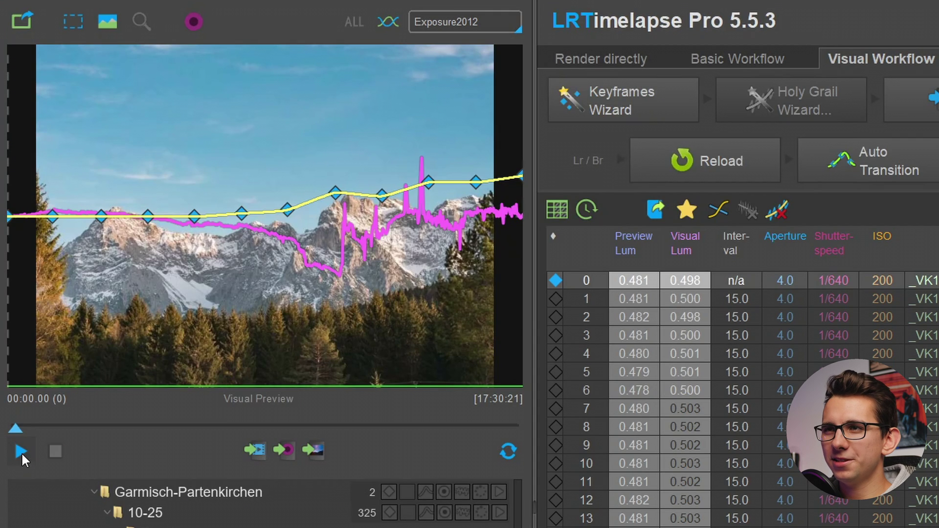
pyautogui.click(21, 450)
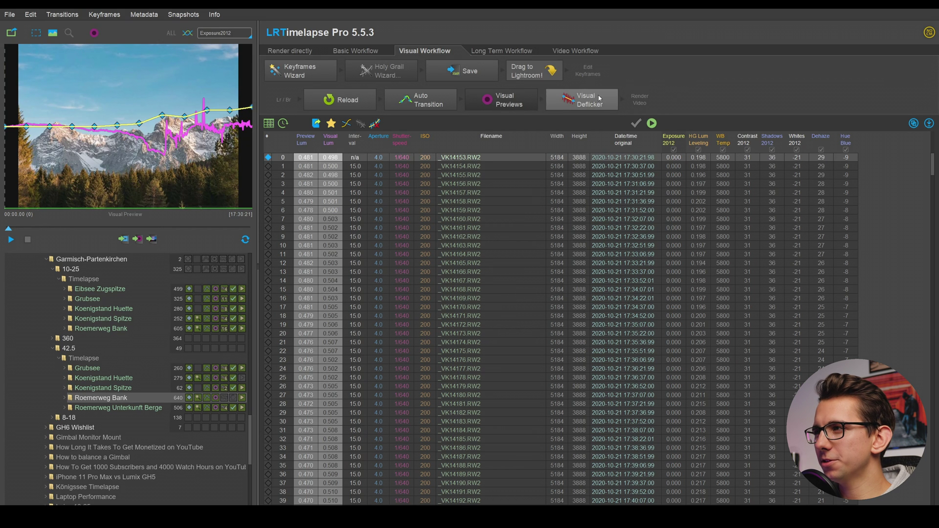
# Step: Apply a multi-pass visual deflicker with smoothing at 50, accuracy More and a maximum of 5 passes
pyautogui.click(585, 101)
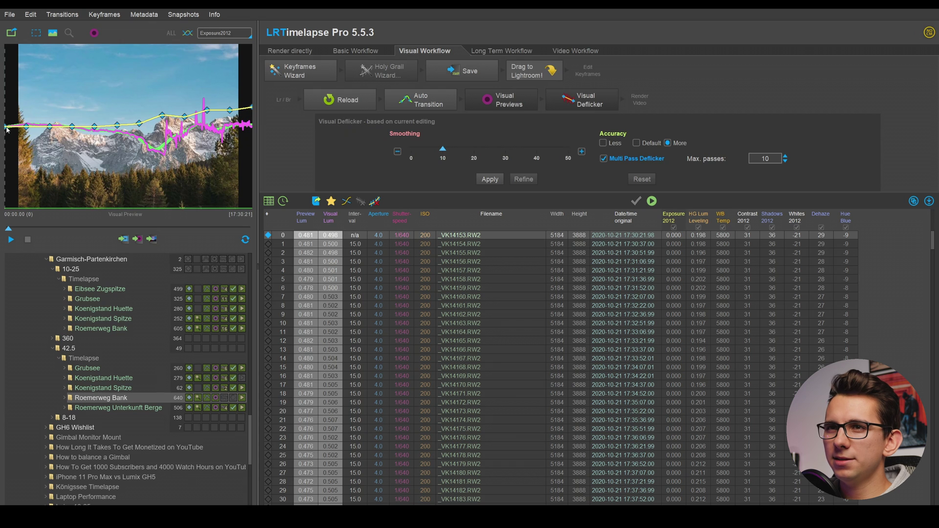
pyautogui.moveTo(443, 148); pyautogui.dragTo(609, 149)
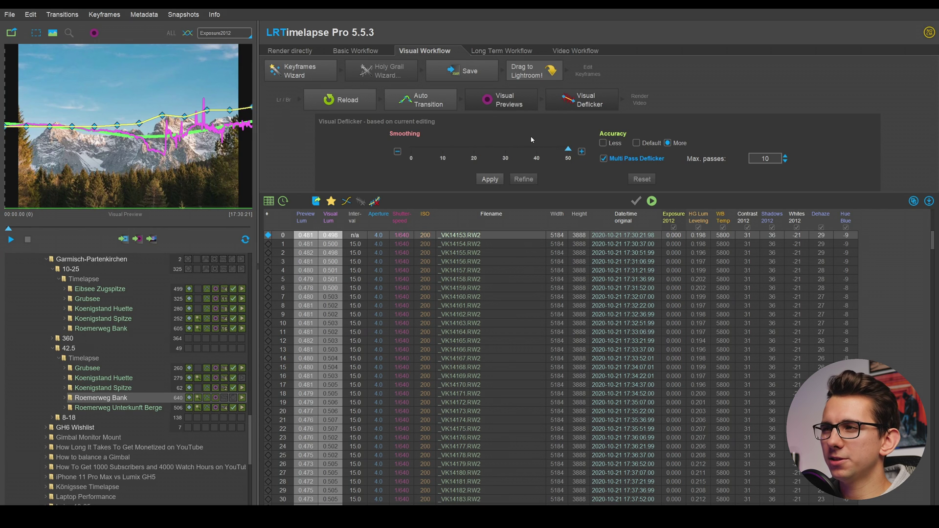
pyautogui.moveTo(570, 151)
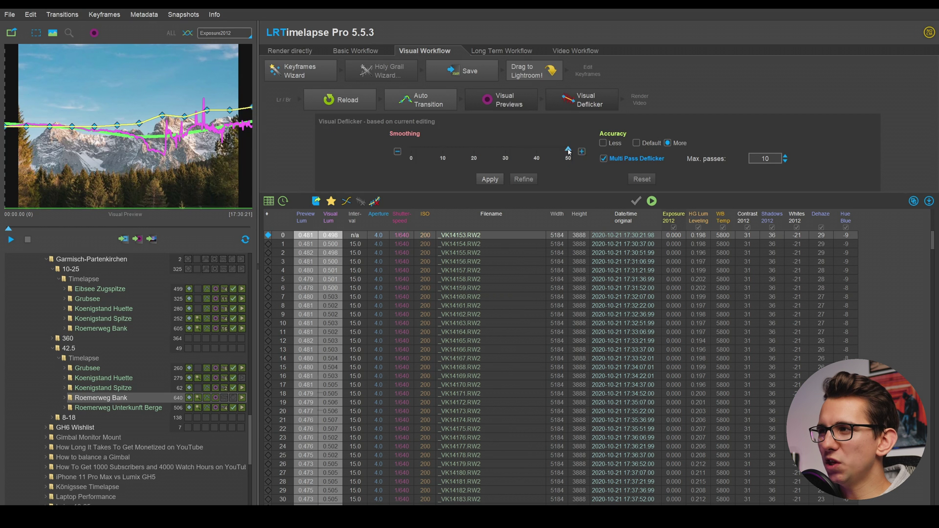
pyautogui.moveTo(568, 149)
pyautogui.mouseDown()
pyautogui.moveTo(428, 148)
pyautogui.moveTo(587, 151)
pyautogui.mouseUp()
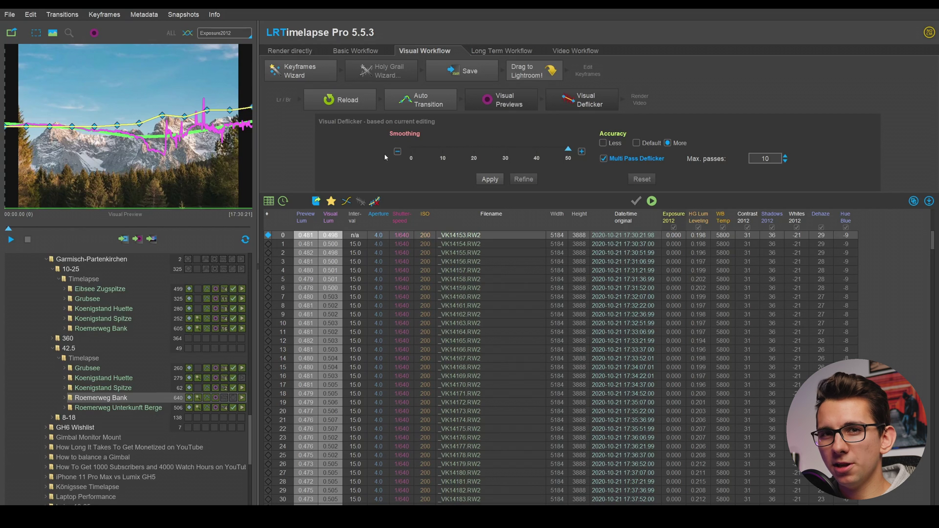
pyautogui.moveTo(569, 151)
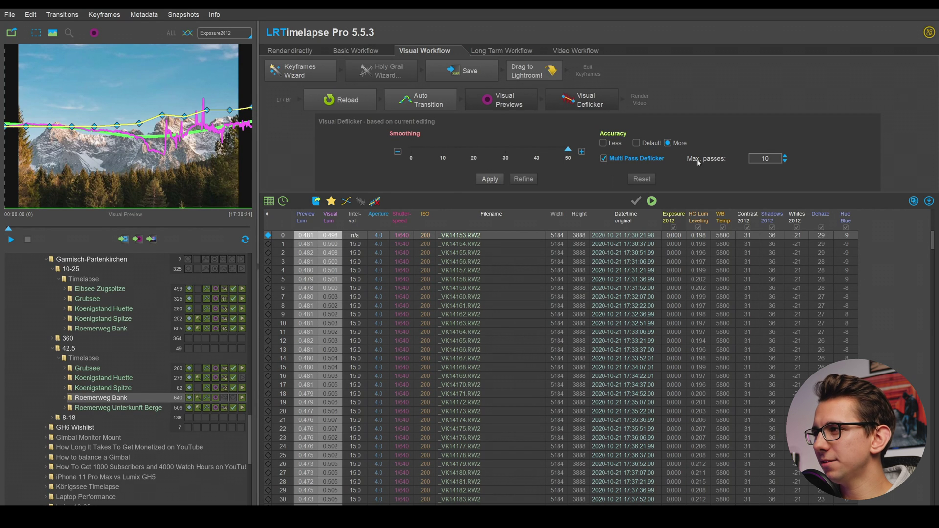
pyautogui.click(786, 161)
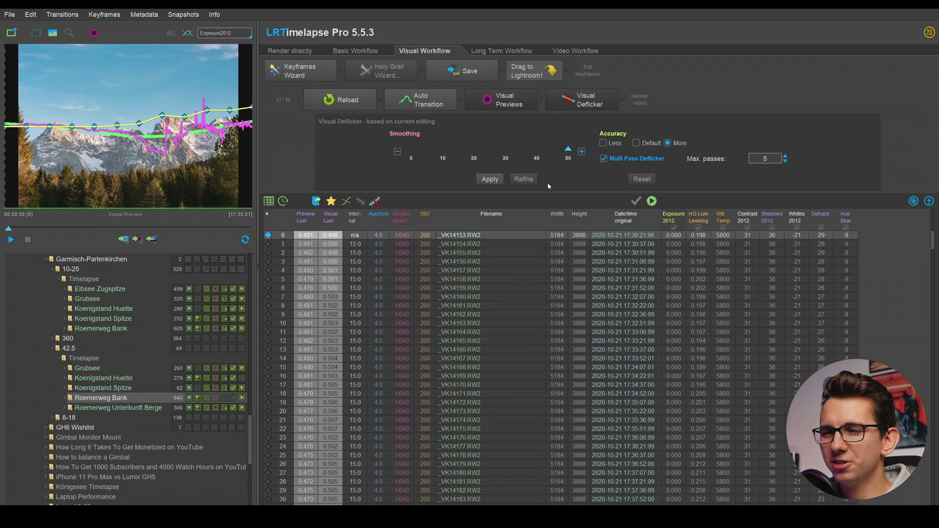
pyautogui.click(489, 179)
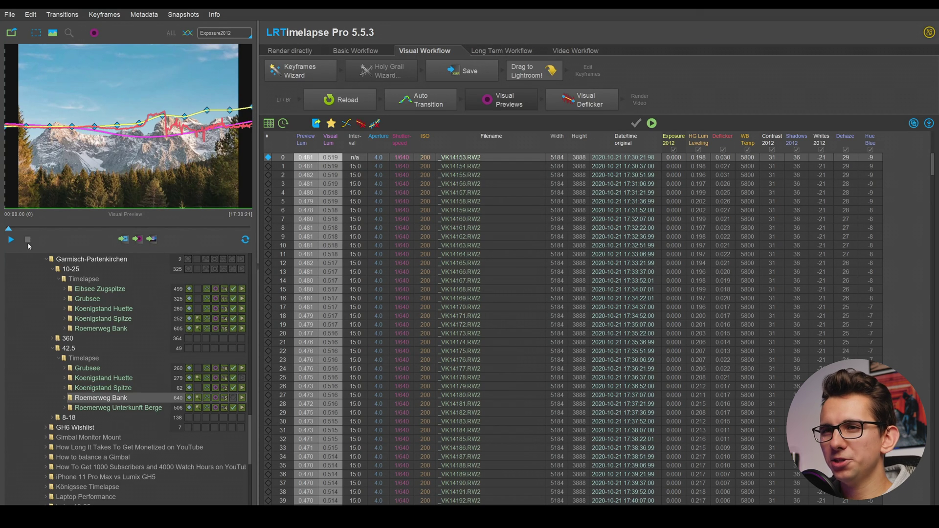
# Step: Play and scrub through the deflickered preview to check the brightness from day to night
pyautogui.click(10, 240)
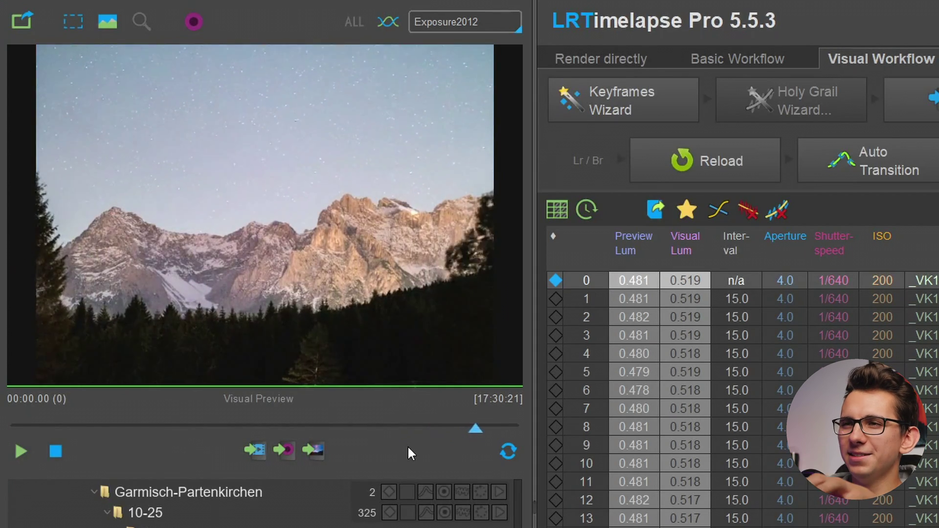
pyautogui.press('Right')
pyautogui.press('Right')
pyautogui.moveTo(17, 431); pyautogui.dragTo(374, 423)
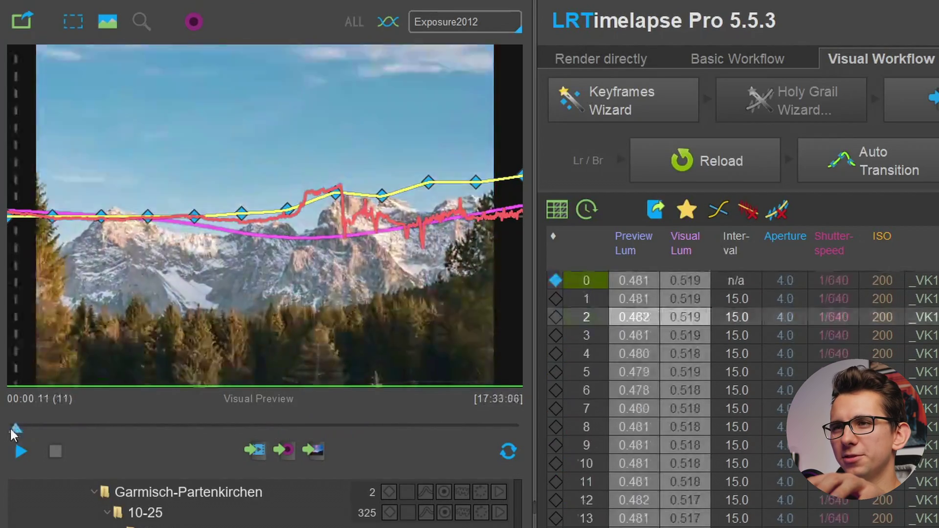
pyautogui.moveTo(14, 434); pyautogui.dragTo(407, 394)
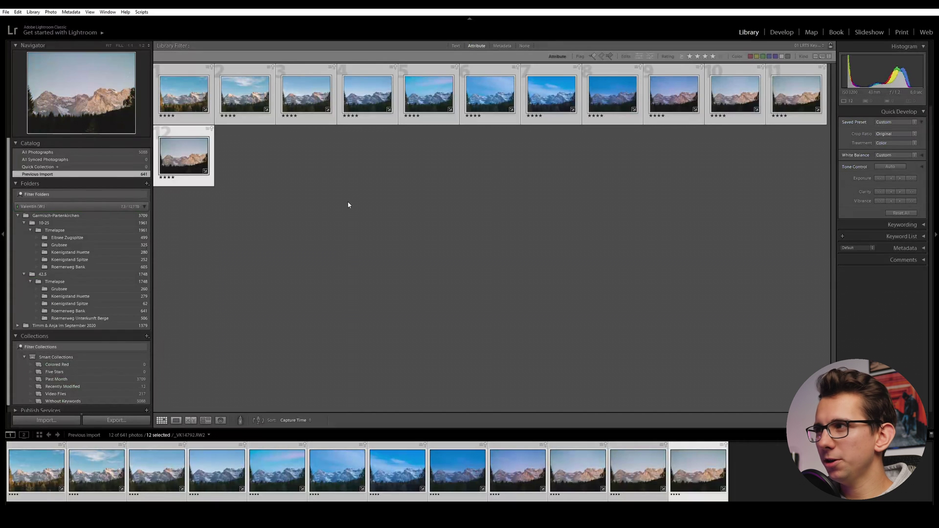
# Step: Apply the LRT5 full sequence filter and read the metadata from files for all images
pyautogui.click(809, 45)
pyautogui.click(772, 103)
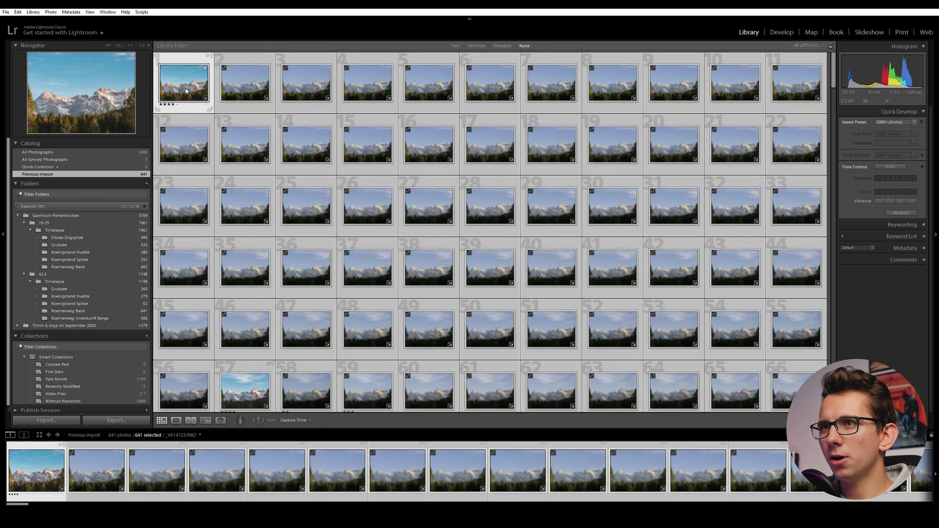
pyautogui.click(69, 13)
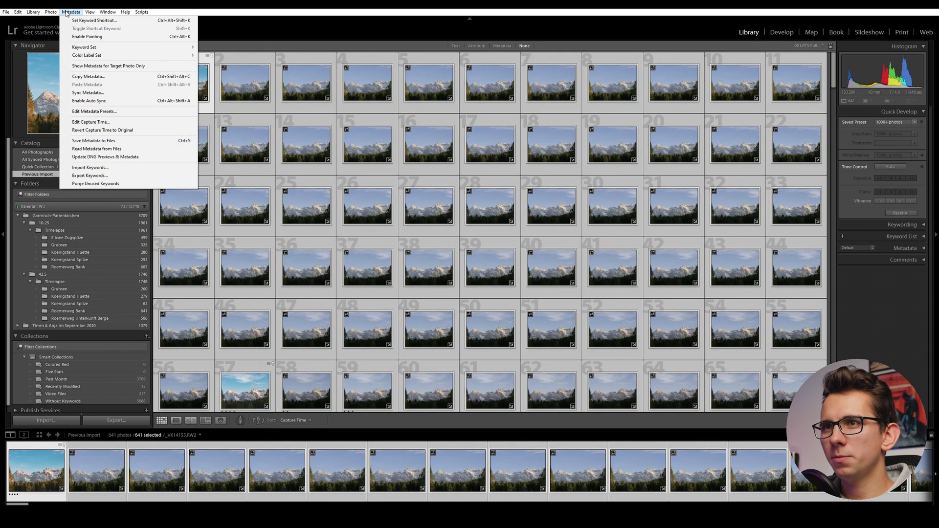
pyautogui.click(118, 149)
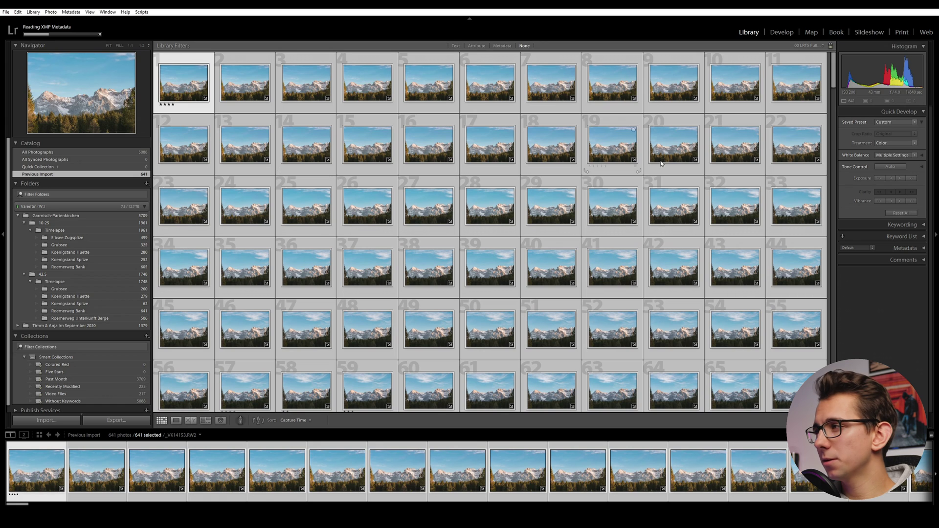
# Step: Go to the images' library folder and export them as Roemerweg_Bank with the LRT Pro (TIFF, 16bit) preset at original resolution
pyautogui.rightClick(189, 81)
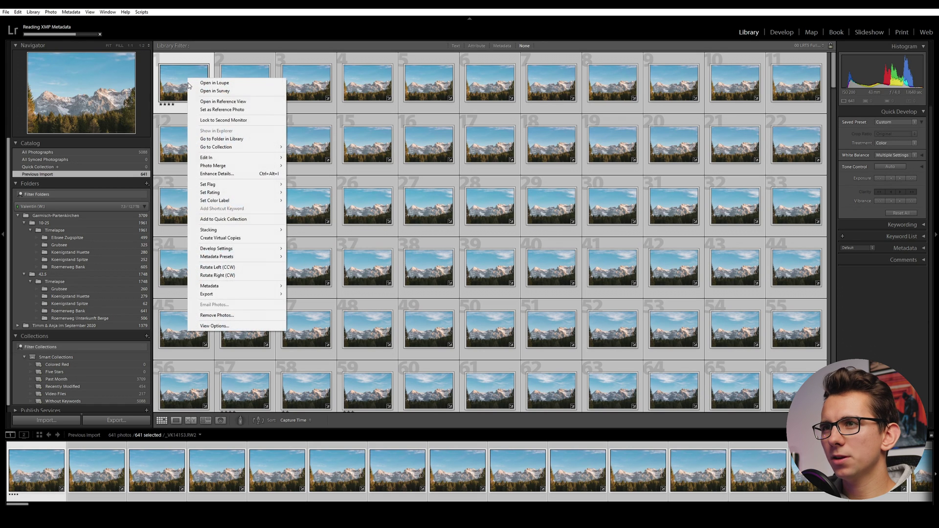
pyautogui.click(236, 140)
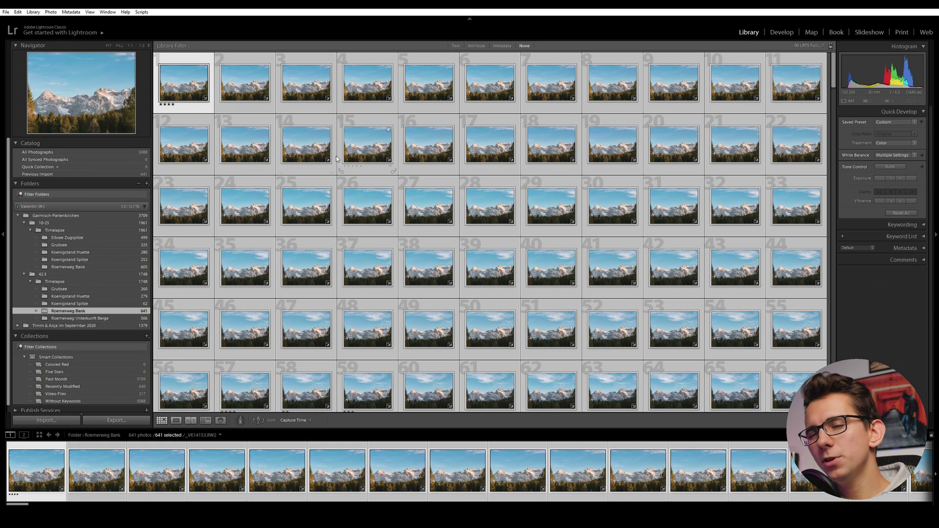
pyautogui.click(116, 420)
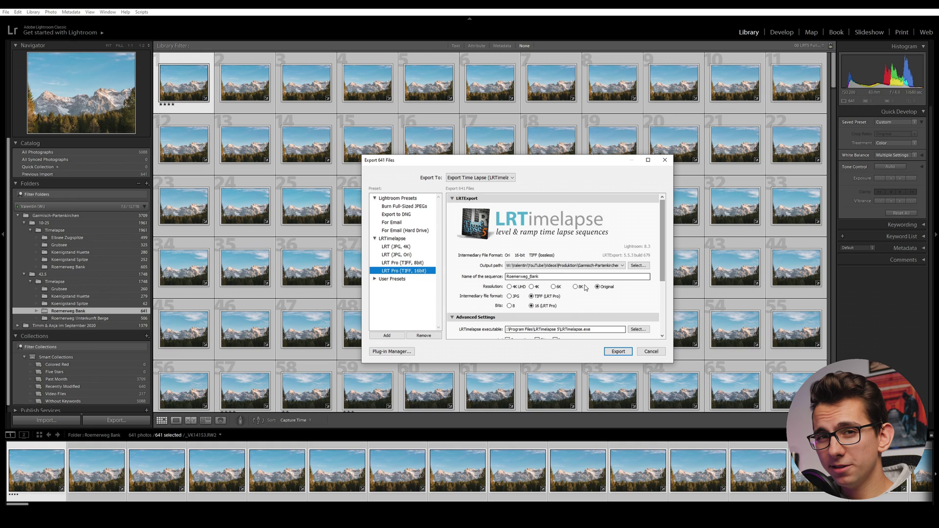
pyautogui.scroll(-1, 662, 261)
pyautogui.scroll(1, 662, 261)
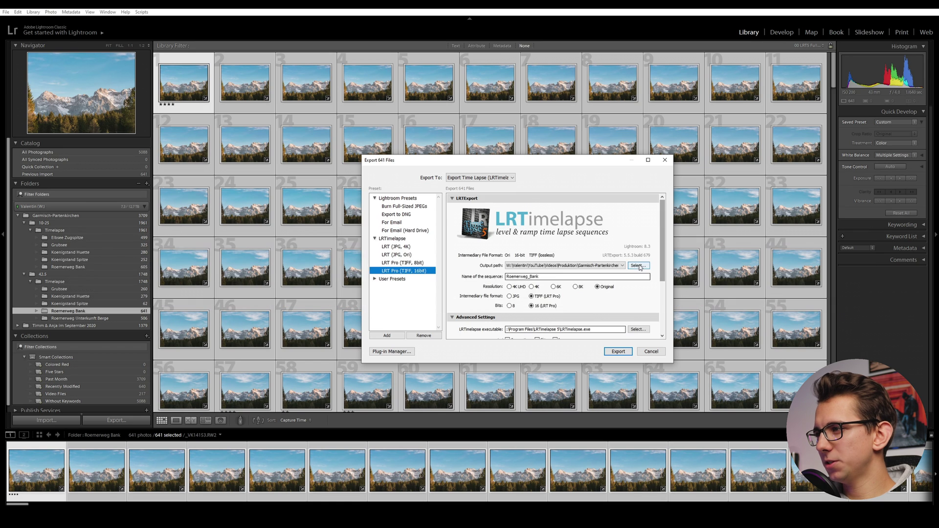
pyautogui.scroll(-5, 640, 269)
pyautogui.click(619, 352)
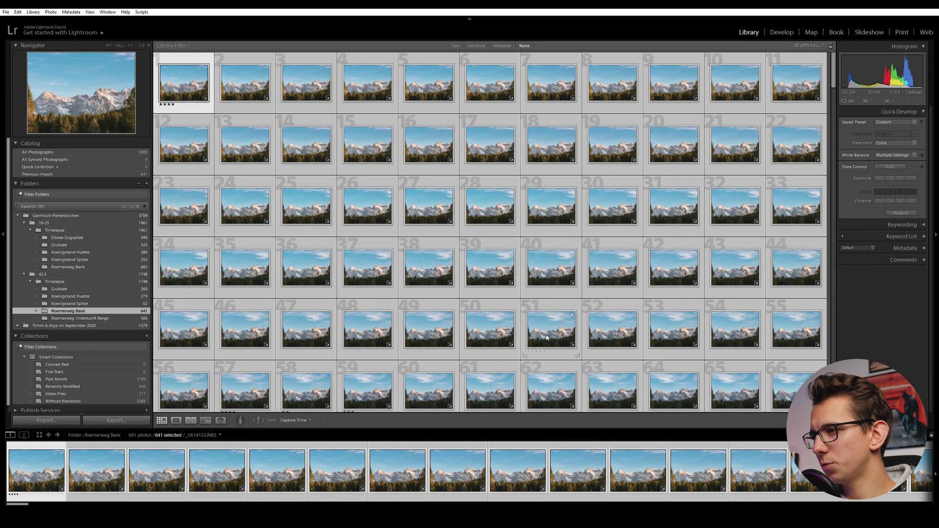
pyautogui.moveTo(476, 228); pyautogui.dragTo(425, 262)
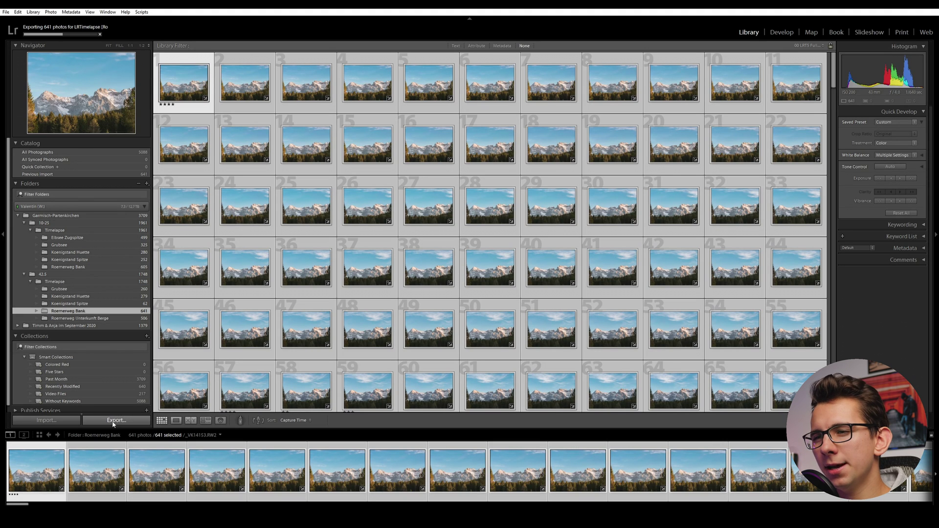
# Step: Reopen the export settings for the selected images and choose the Export to DNG preset
pyautogui.click(113, 421)
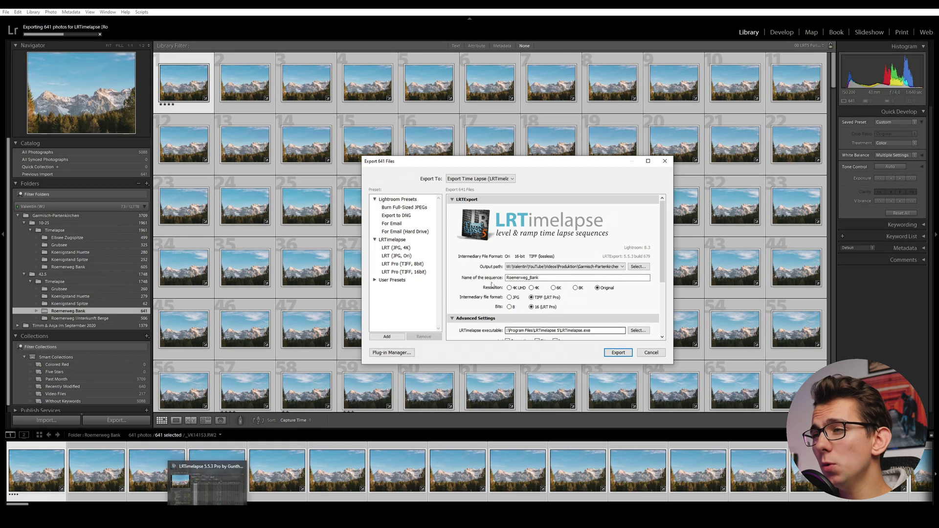
pyautogui.click(401, 220)
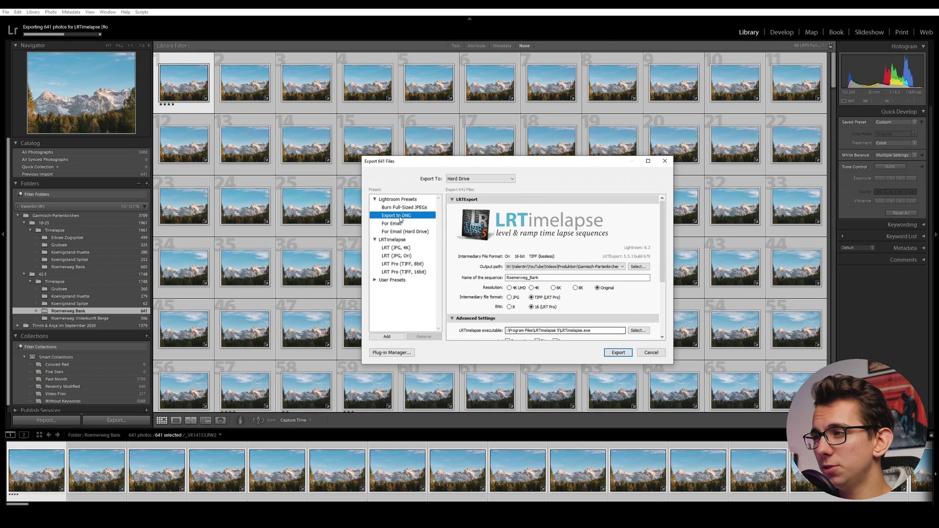